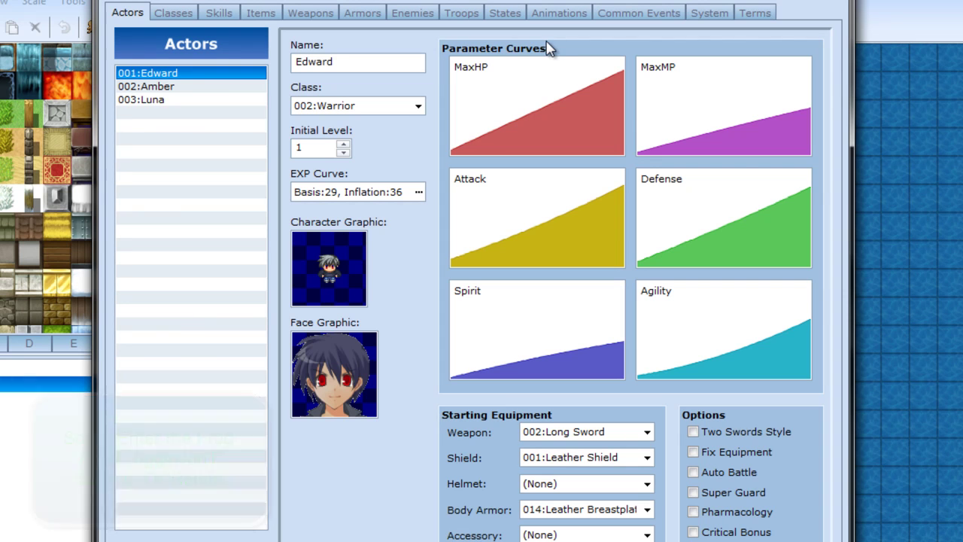
View Amber's and Luna's actor profiles, then bring up the System settings.
click(163, 88)
click(172, 100)
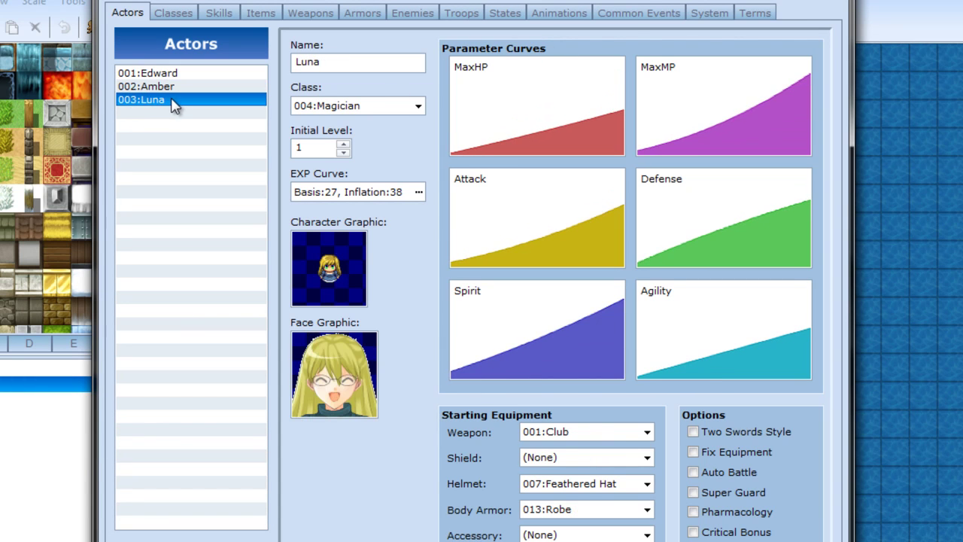
click(710, 14)
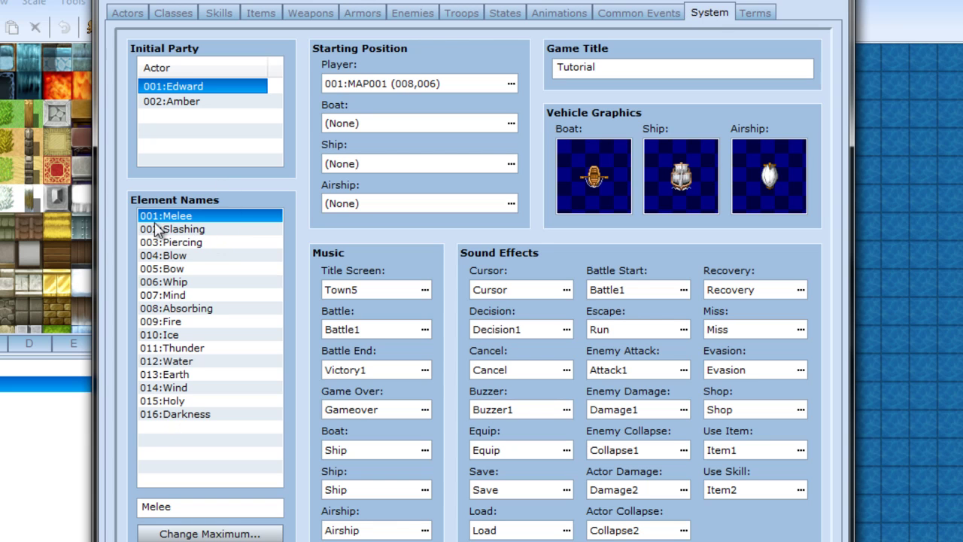
Review the Slashing, Piercing, Bow, Absorbing and Wind elements, then select Melee's name text.
click(209, 229)
click(218, 243)
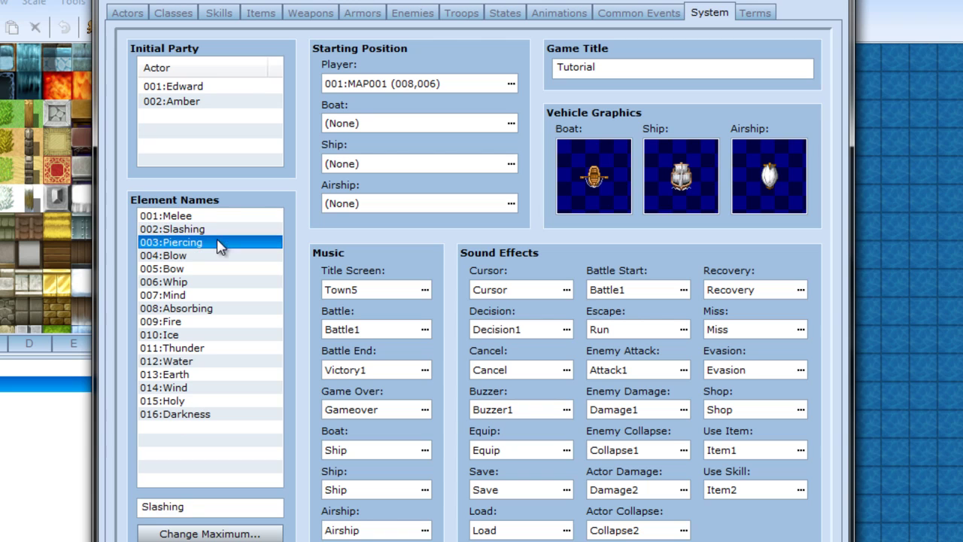
click(213, 270)
click(204, 309)
click(200, 387)
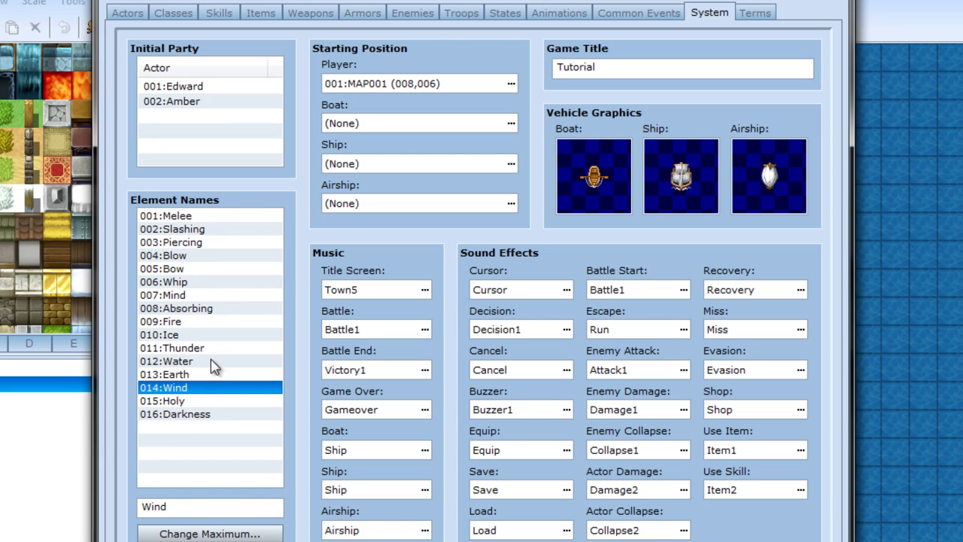
click(216, 218)
drag(188, 507, 120, 512)
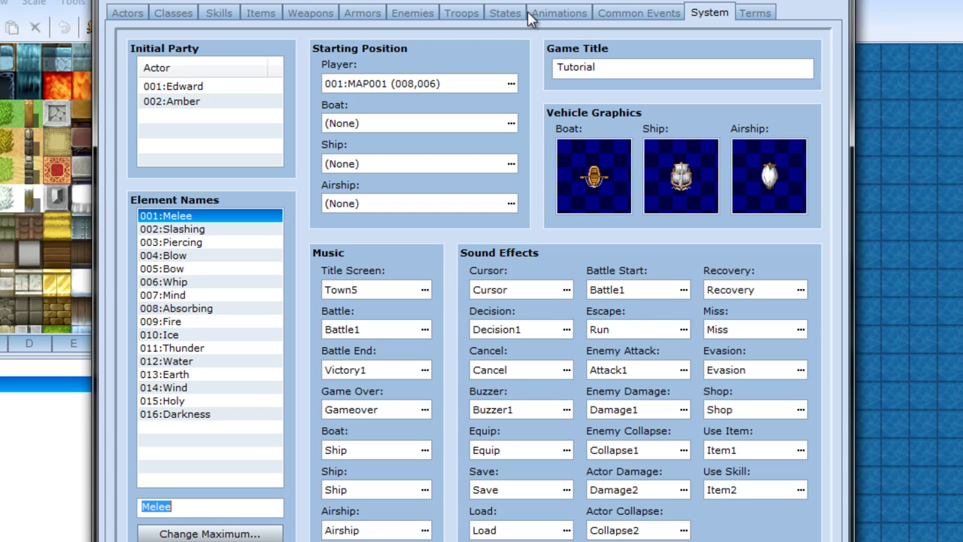
Open the Animations editor and scroll through the animation list.
click(547, 20)
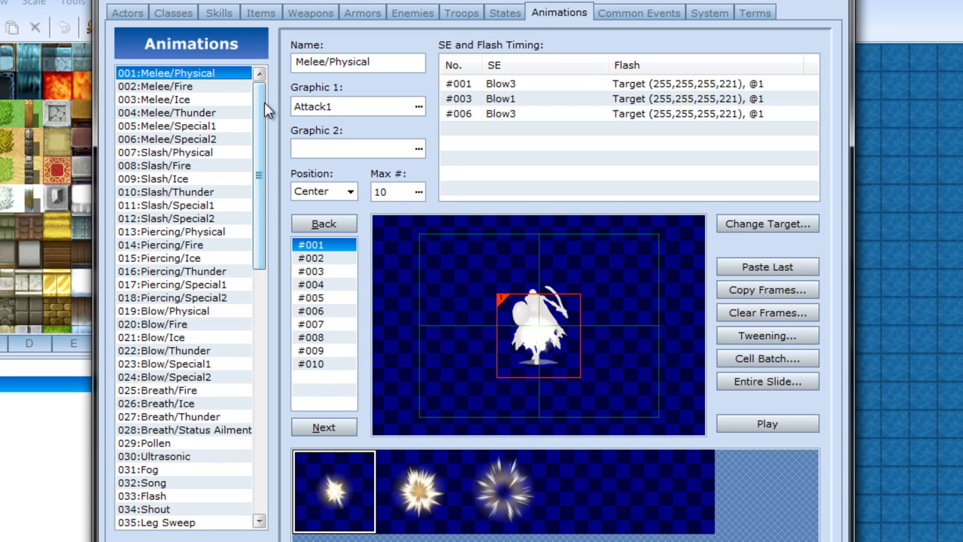
drag(268, 109, 285, 413)
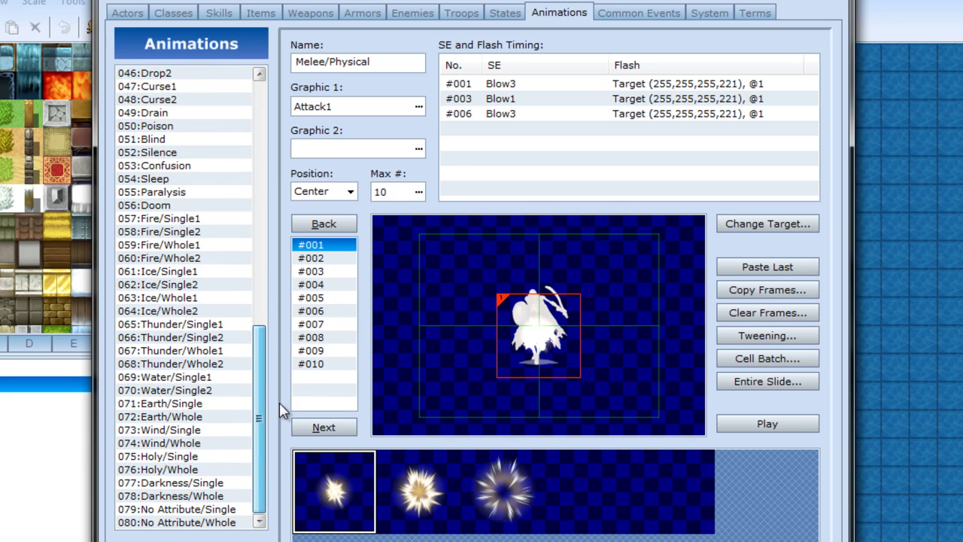
scroll(314, 280, up, 15)
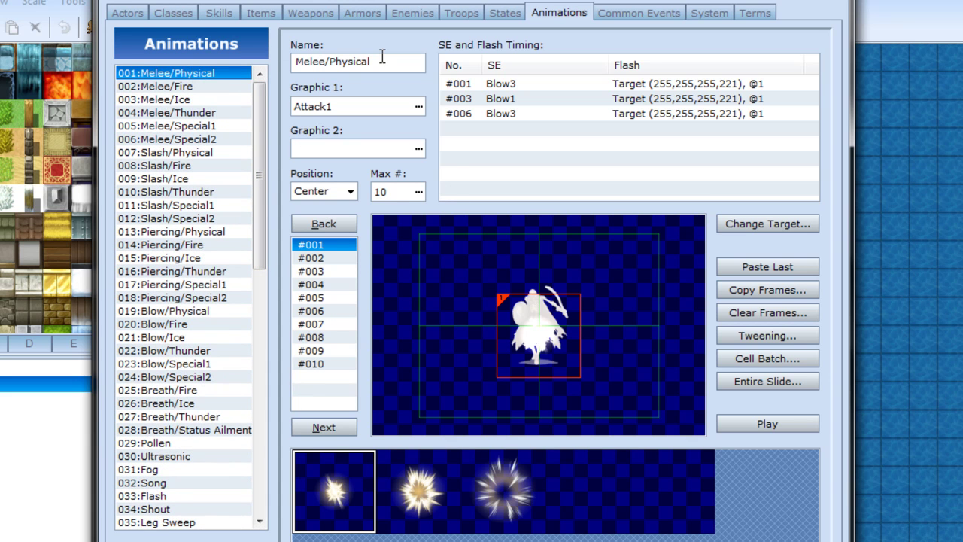
Preview Attack2 and Attack5 for Graphic 1, cancel to keep Attack1, then go to States.
click(418, 106)
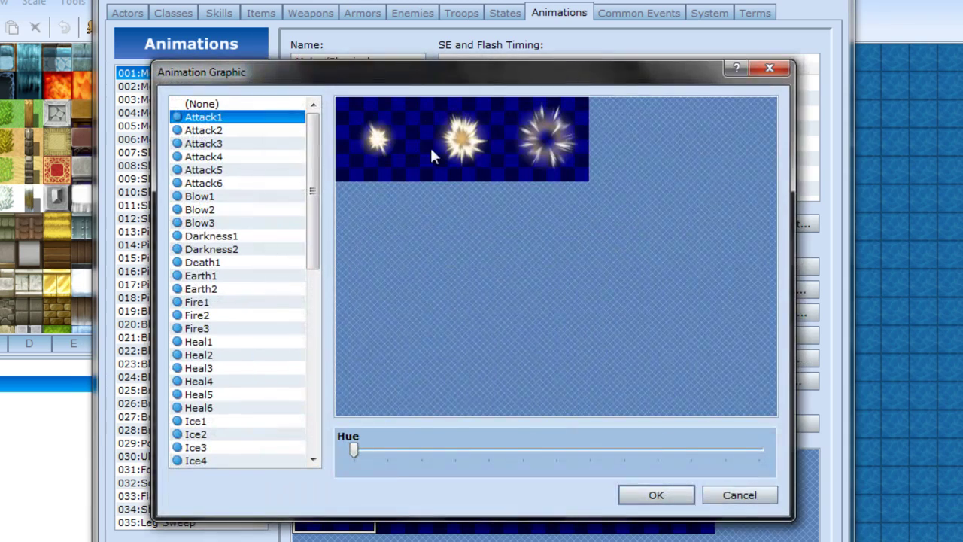
click(220, 131)
click(226, 170)
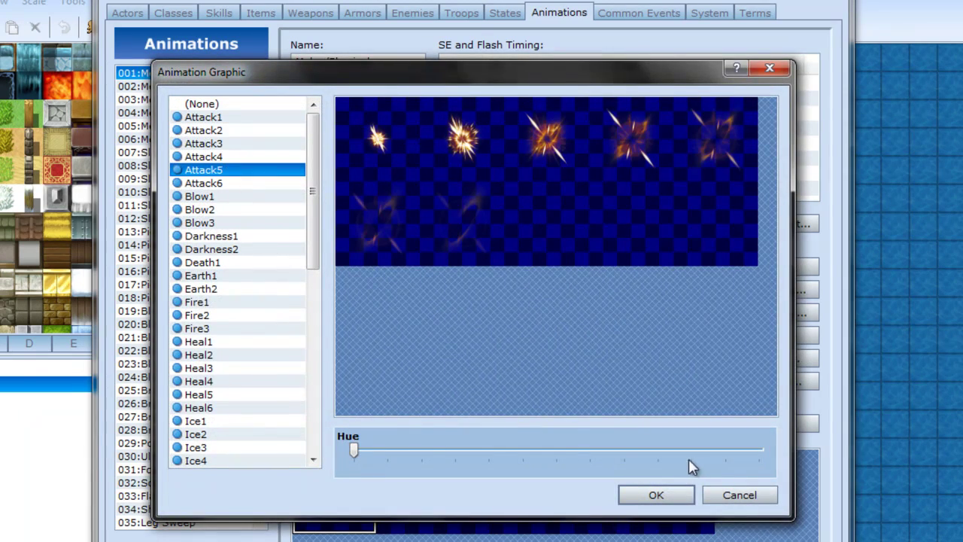
click(728, 495)
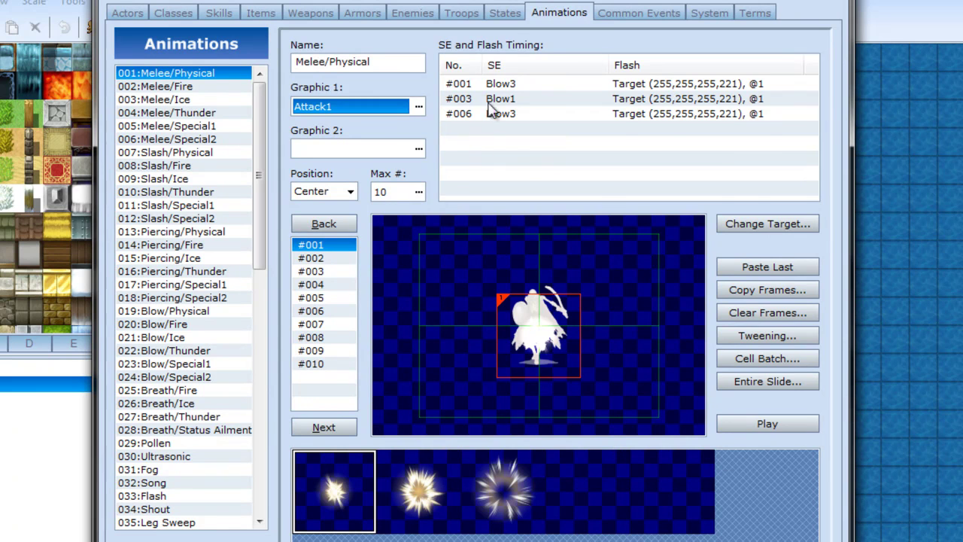
click(505, 13)
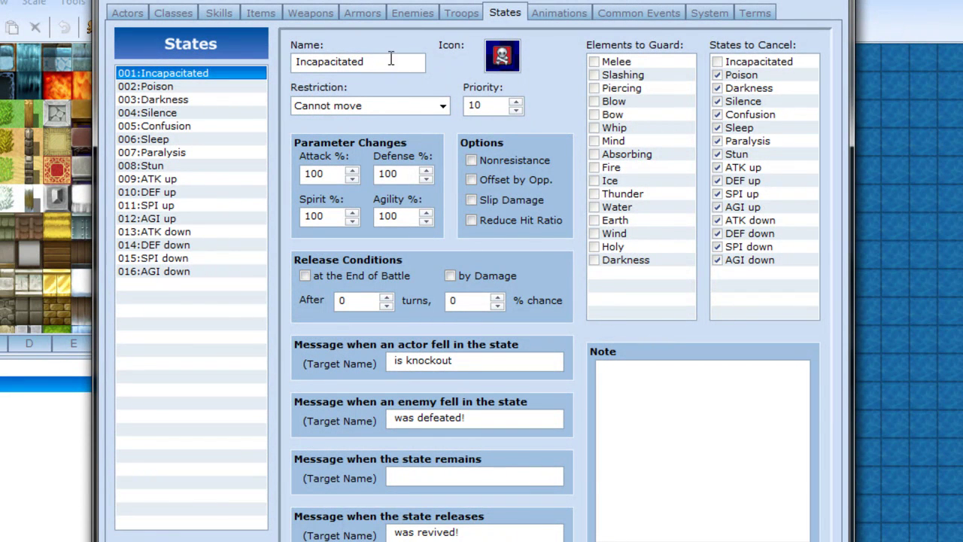
click(513, 58)
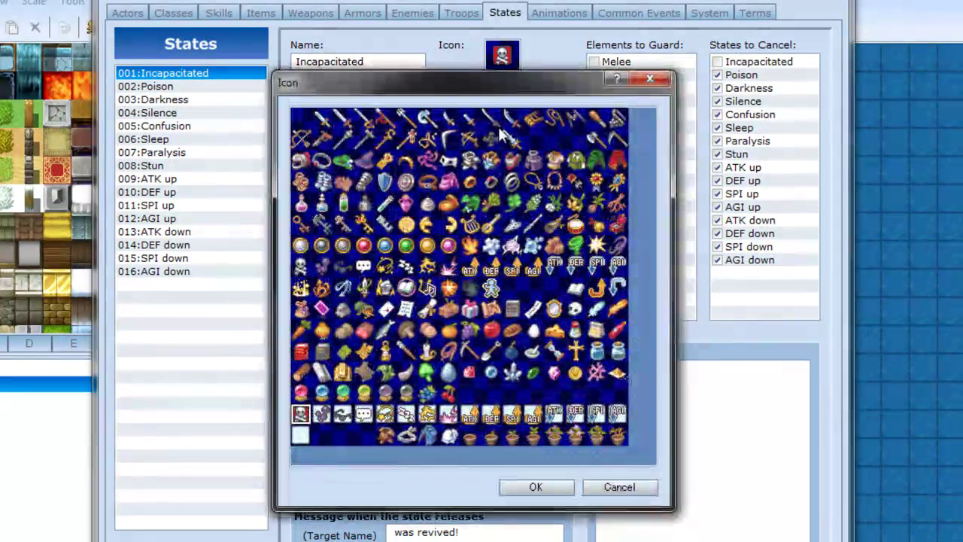
click(631, 488)
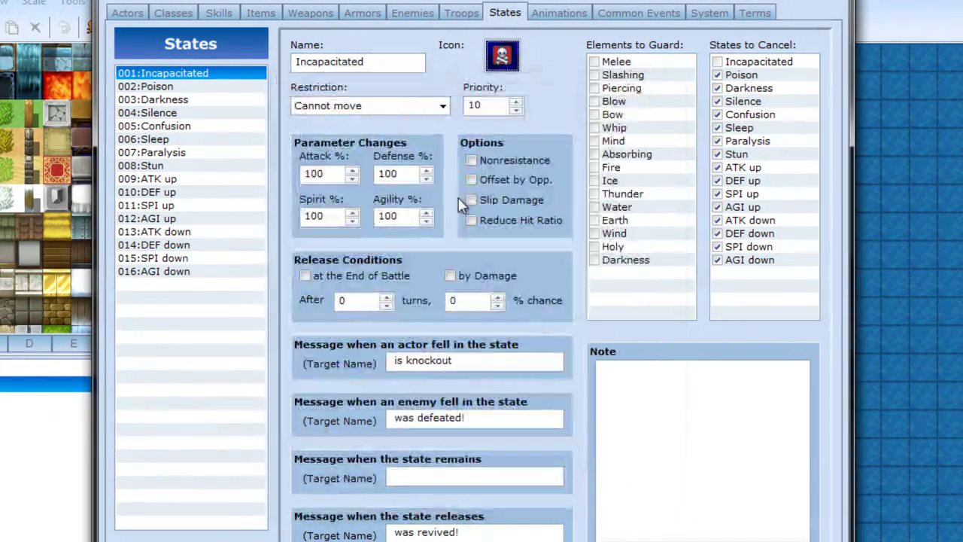
click(442, 106)
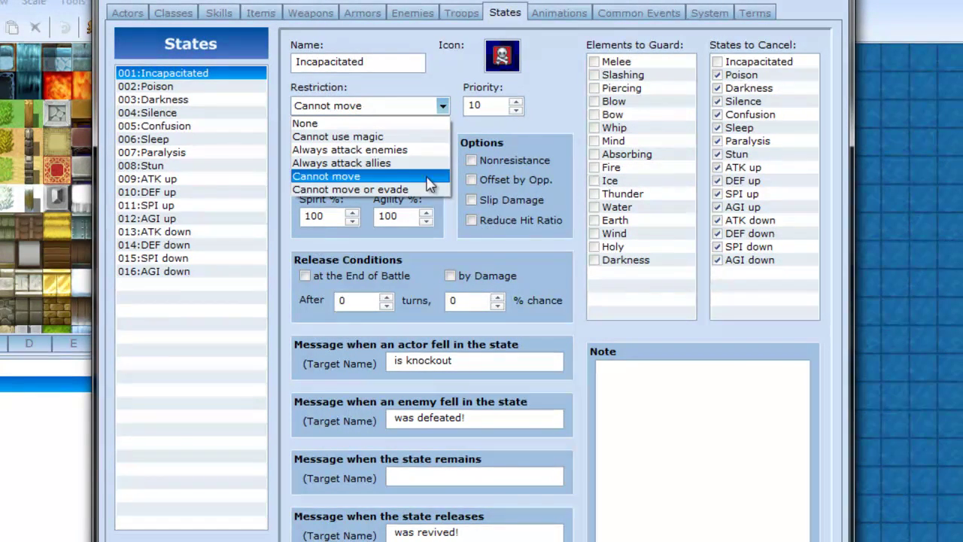
click(559, 119)
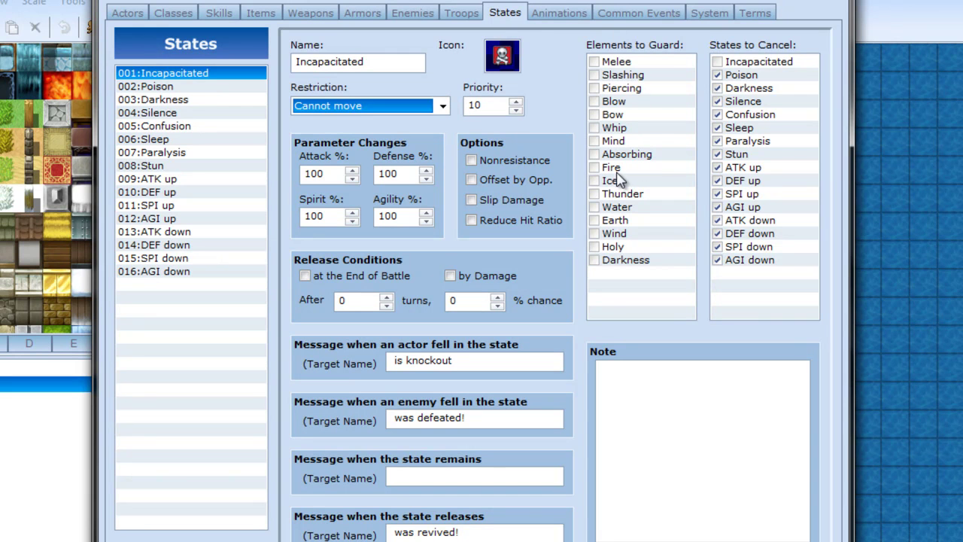
click(603, 76)
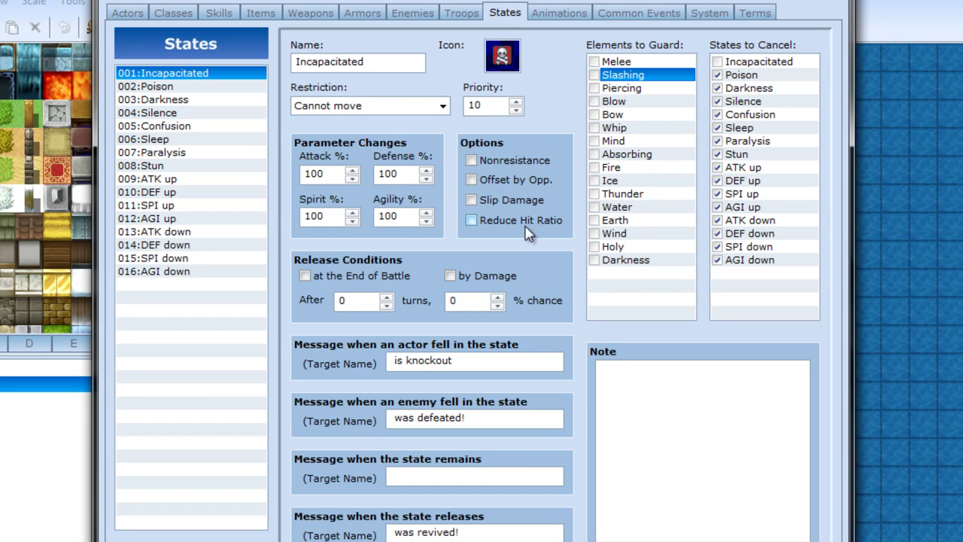
Review the Poison, Darkness, Silence, Confusion and Stun states, ending on DEF up.
click(217, 88)
click(178, 101)
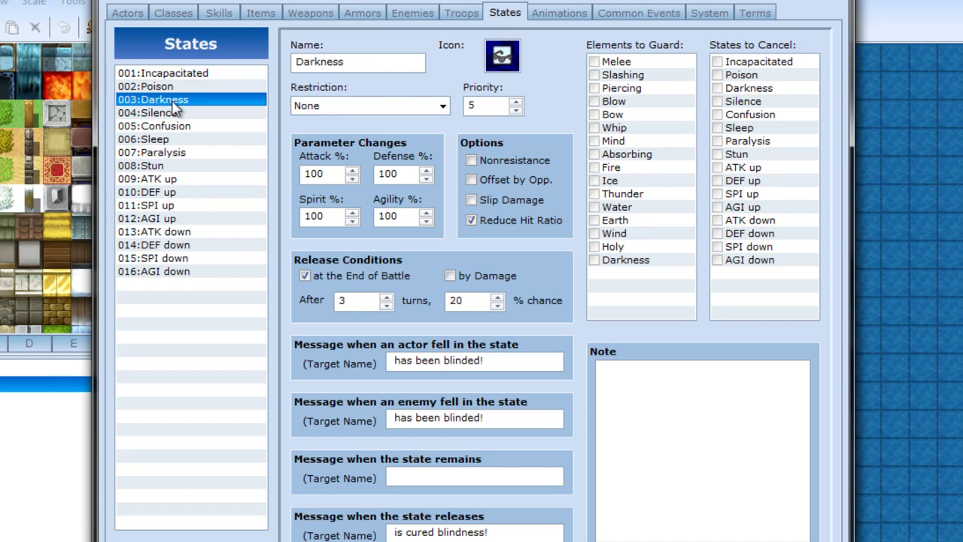
click(177, 116)
click(179, 128)
click(179, 166)
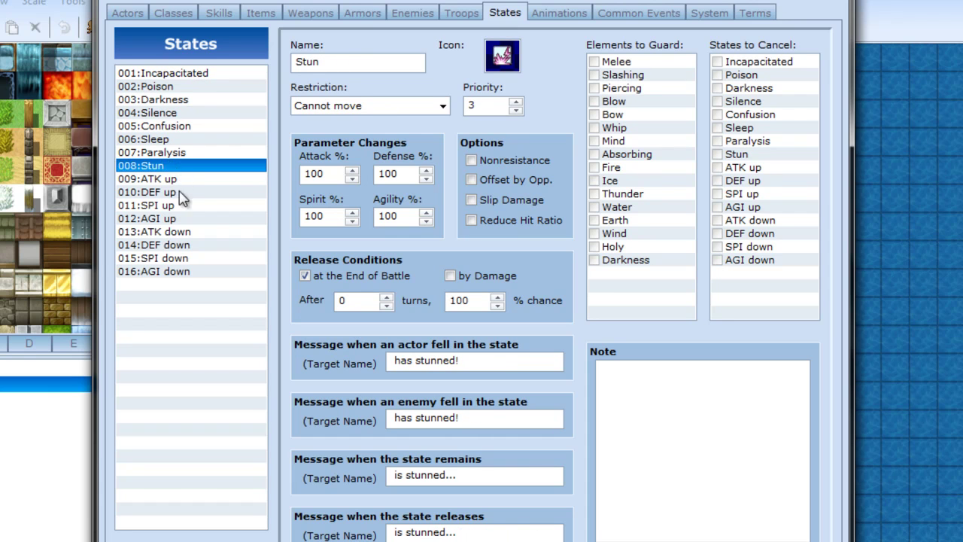
click(179, 193)
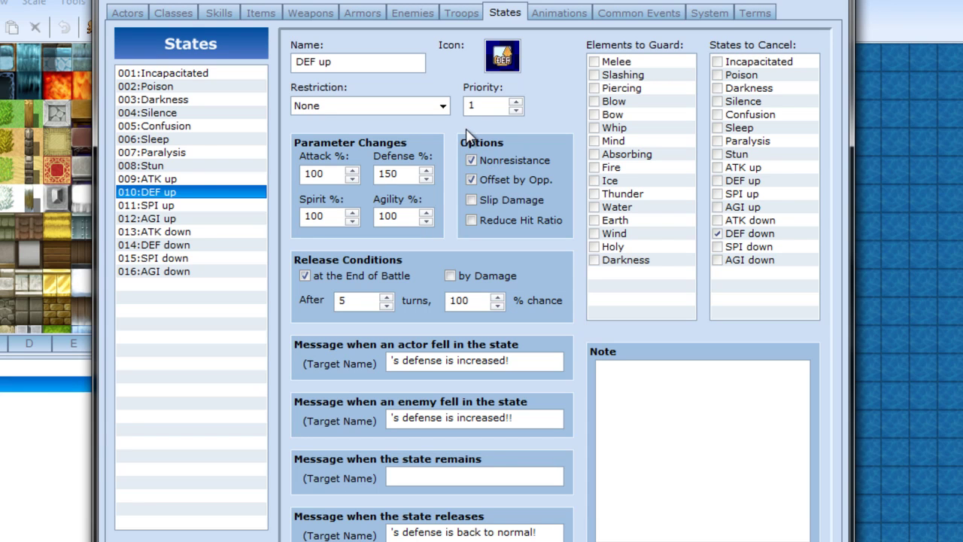
Read the What's This? help for the Offset by Opp. option and dismiss it.
right_click(508, 187)
click(548, 189)
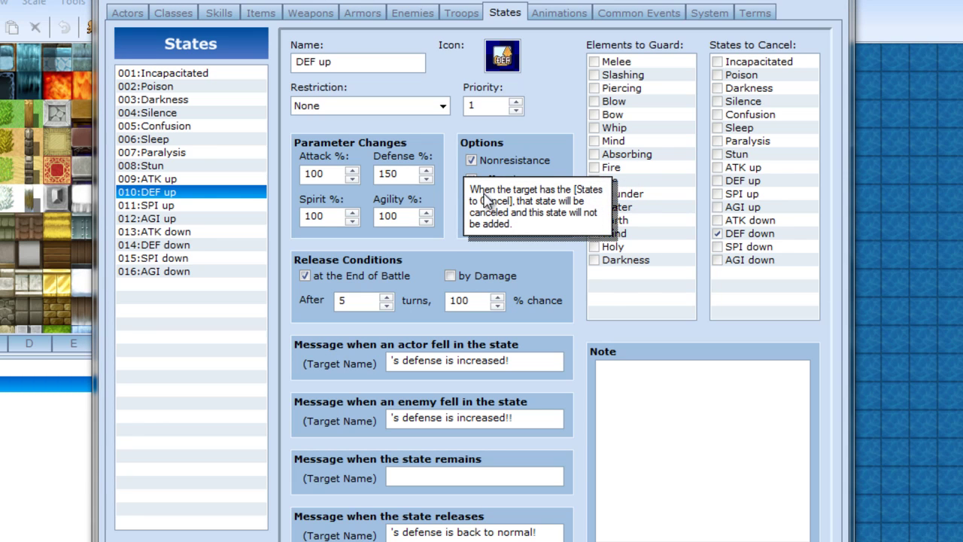
click(578, 248)
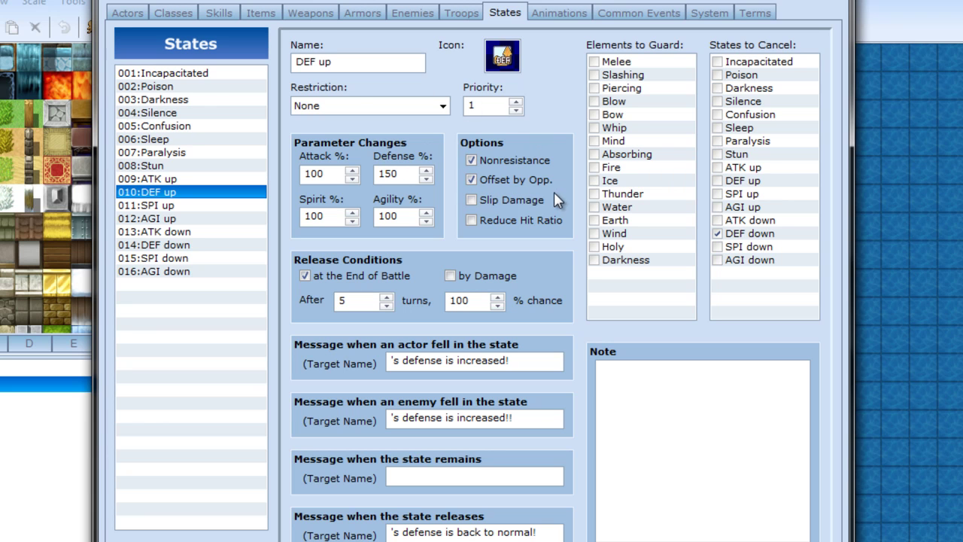
Look through the Poison, Incapacitated, Darkness and Confusion states.
click(175, 87)
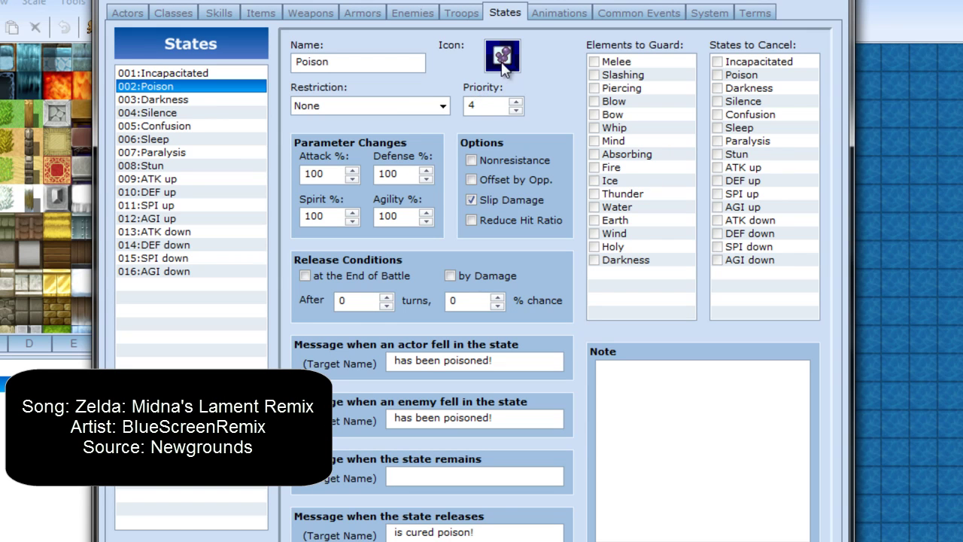
click(198, 76)
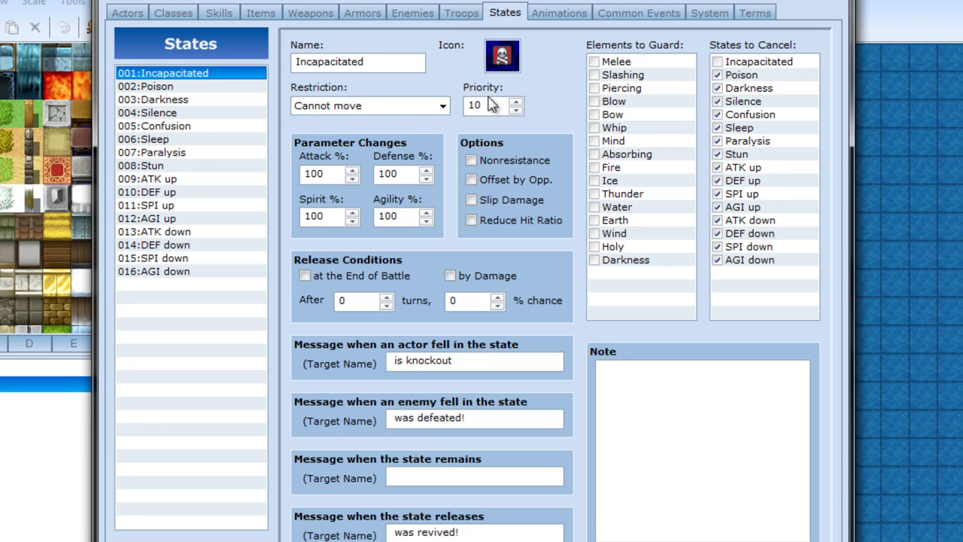
click(201, 89)
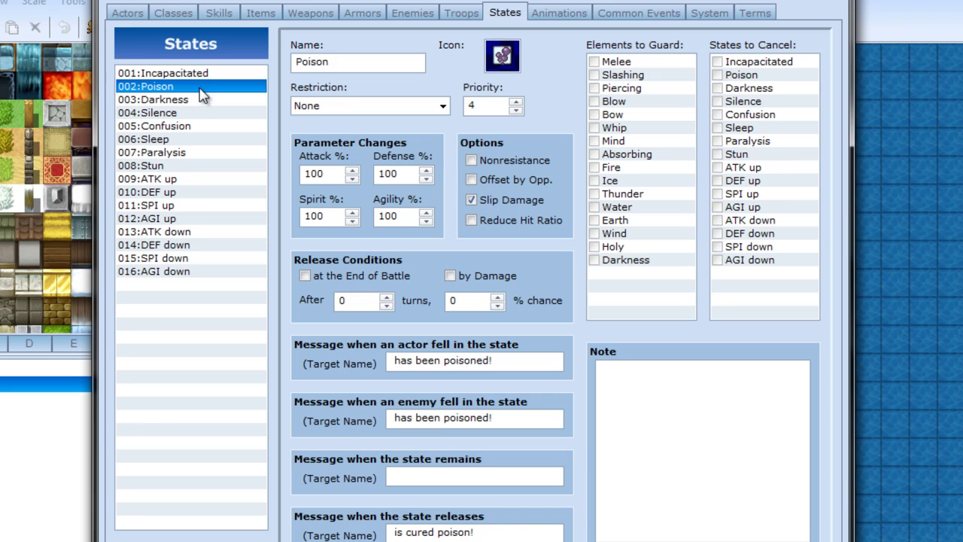
click(202, 101)
click(201, 127)
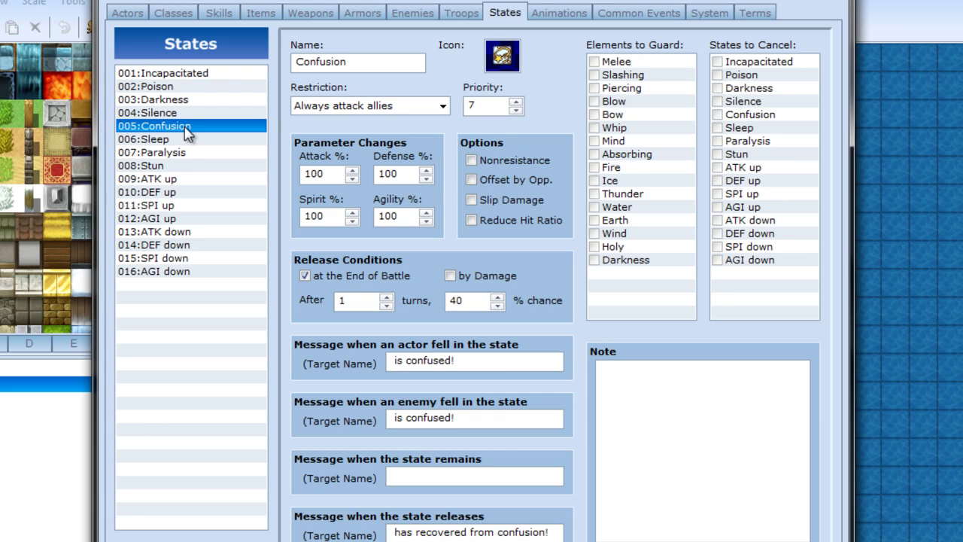
Review the stat states ATK up, DEF up, SPI up, AGI up, ATK down, DEF down and AGI down.
click(189, 180)
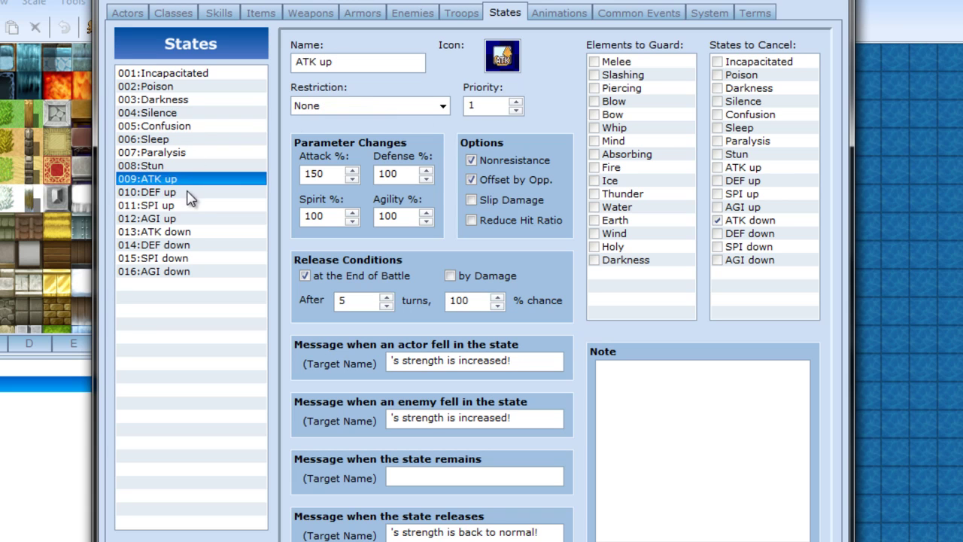
click(188, 193)
click(181, 206)
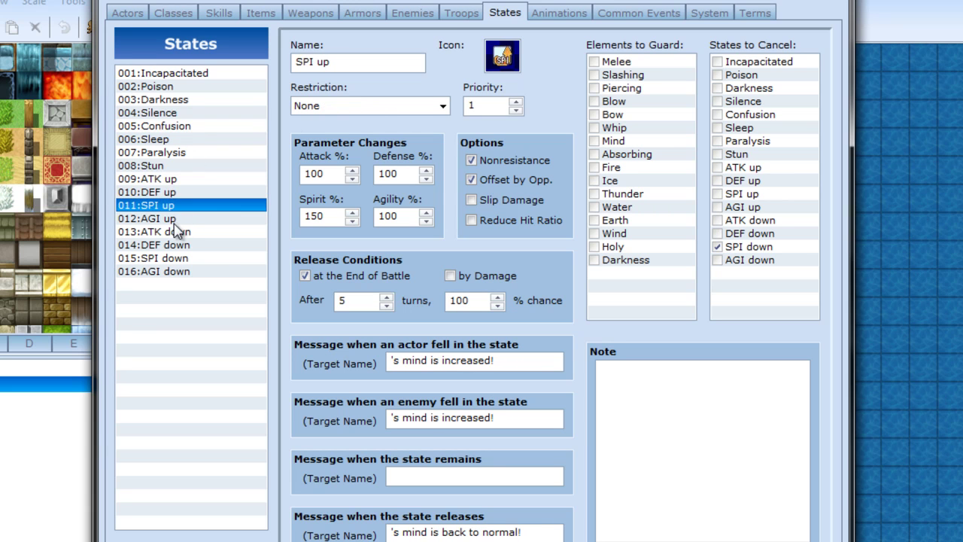
click(181, 218)
click(181, 233)
click(189, 245)
click(188, 271)
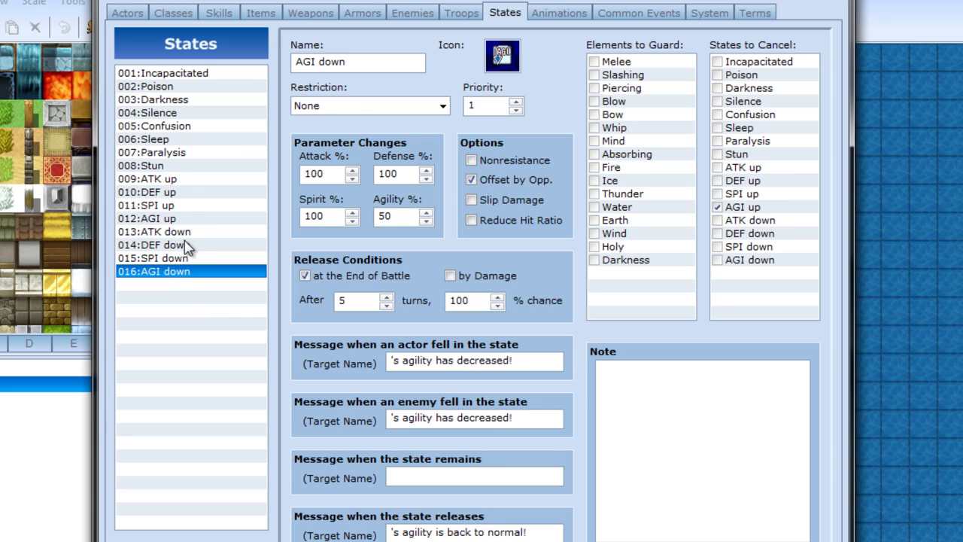
Step back through Stun, Paralysis, Sleep and Confusion to the Darkness state.
click(190, 165)
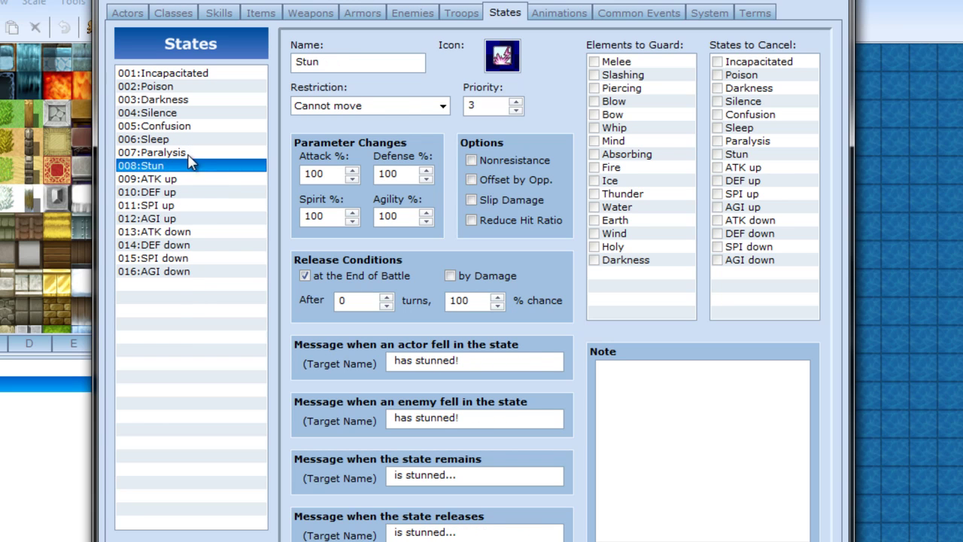
click(189, 154)
click(189, 139)
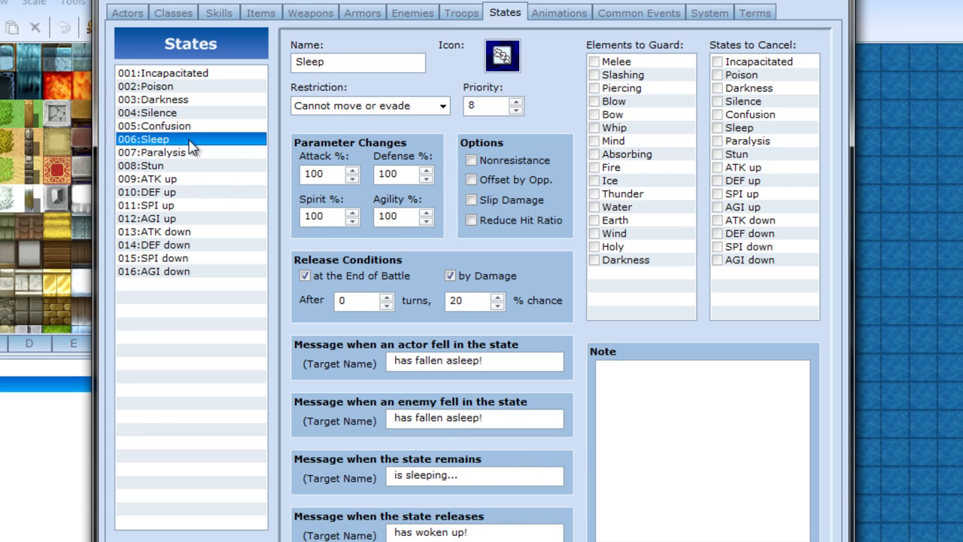
click(194, 125)
click(201, 99)
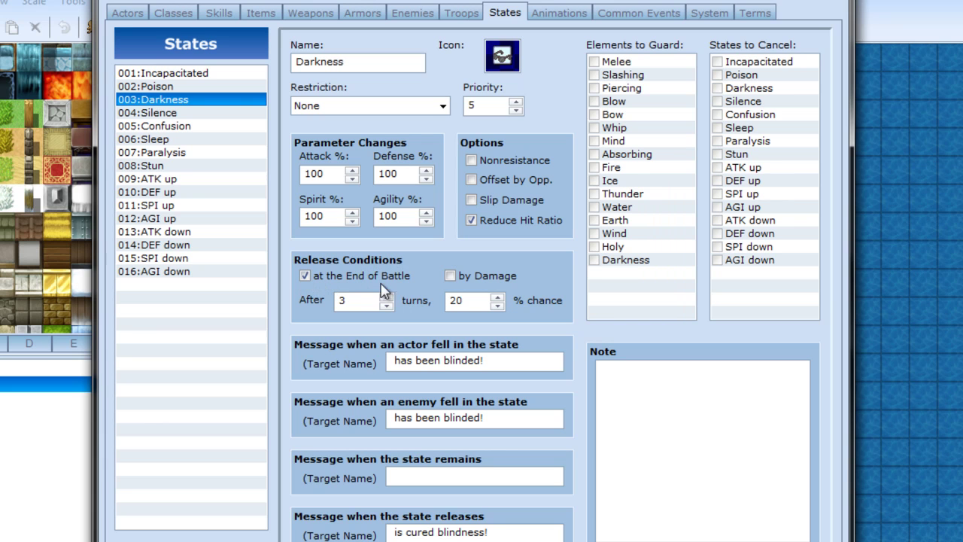
Review the Incapacitated, Poison, Confusion, Silence and Sleep states in turn.
click(207, 73)
click(200, 87)
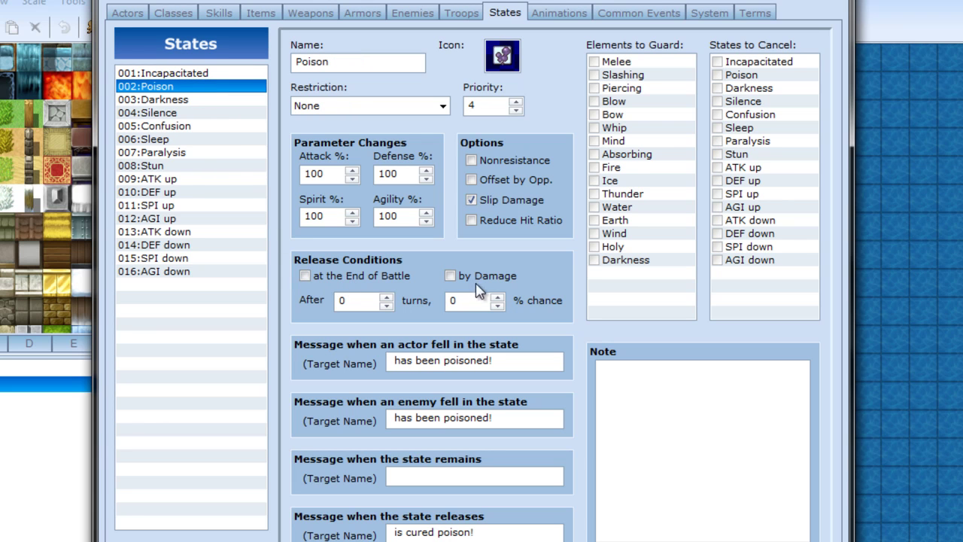
click(208, 128)
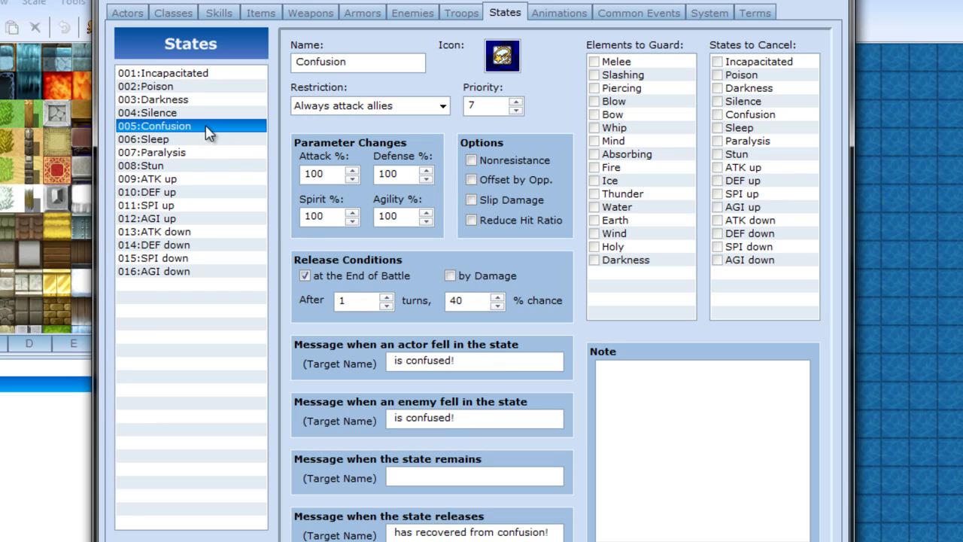
click(206, 115)
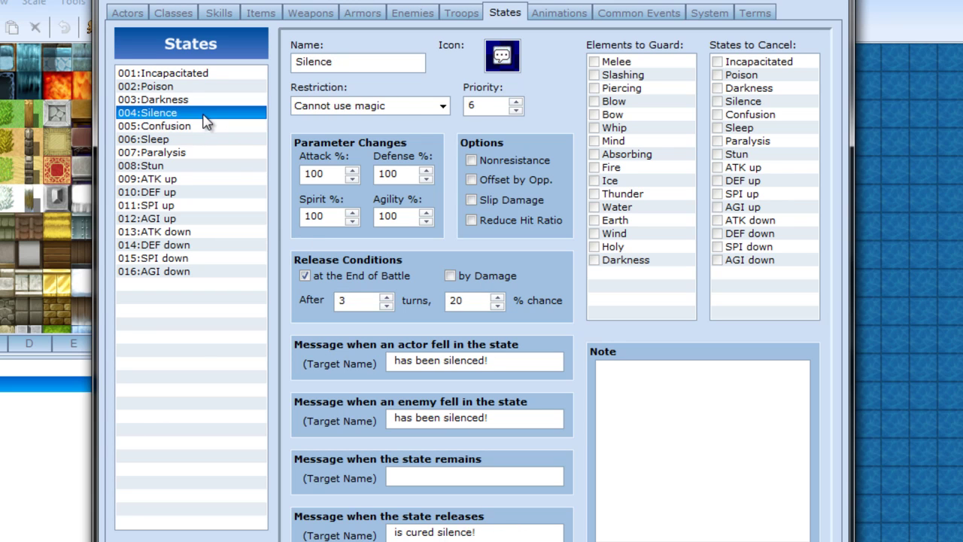
click(197, 137)
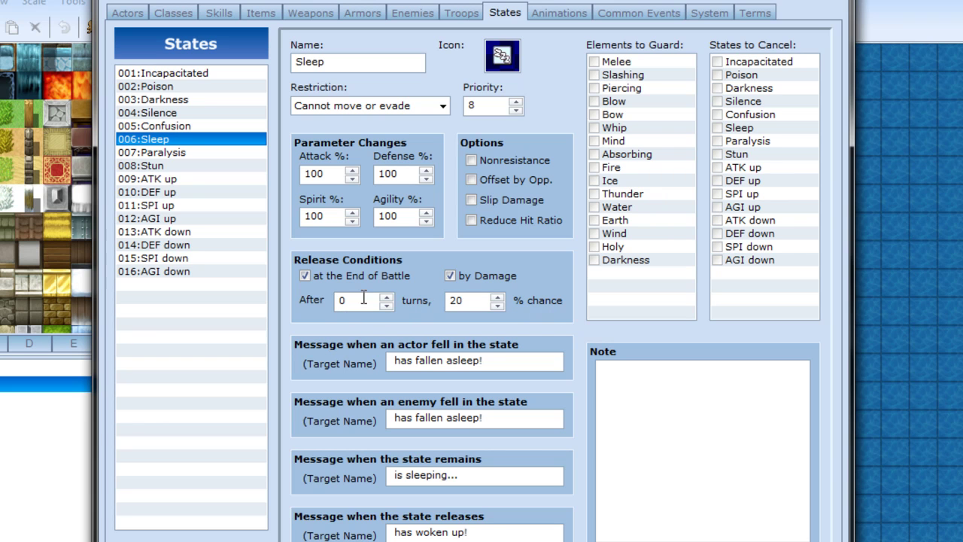
Switch between the Confusion and Silence states, settling on Silence.
click(159, 128)
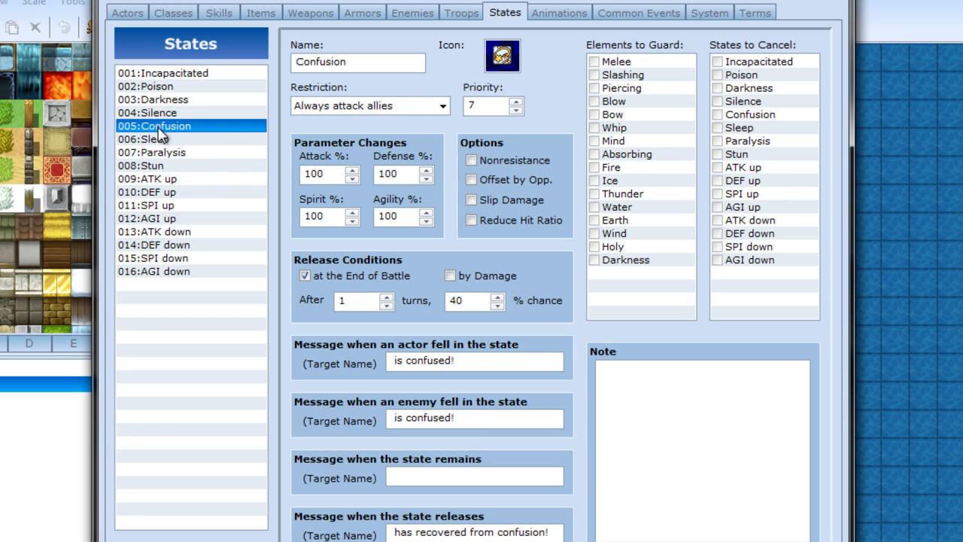
click(162, 114)
click(162, 125)
click(172, 113)
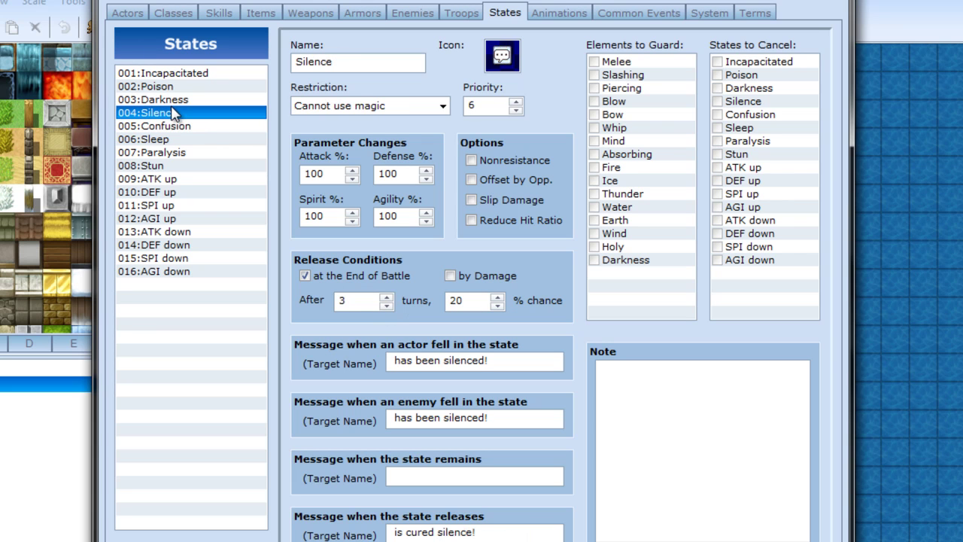
Read the What's This? help on release turns and chance, then dismiss it.
right_click(421, 300)
click(449, 312)
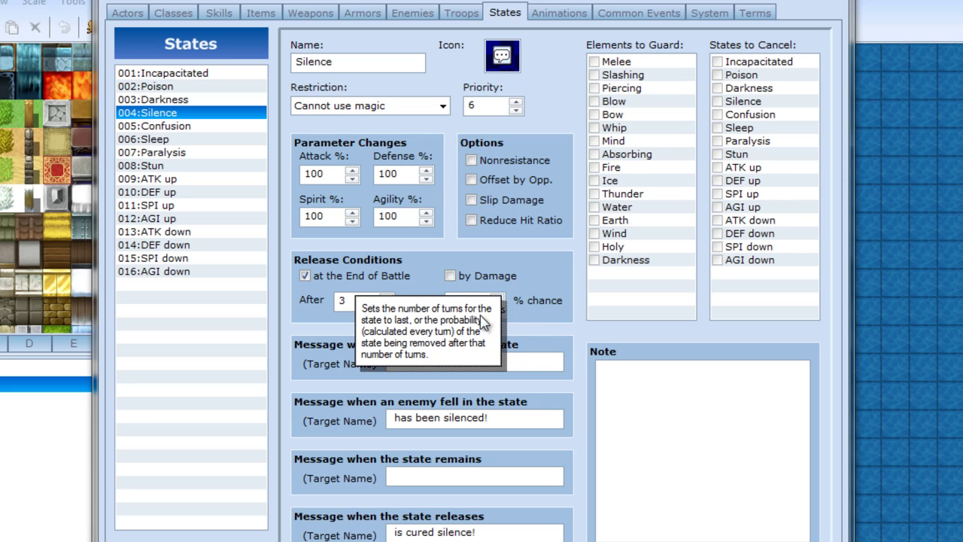
click(527, 332)
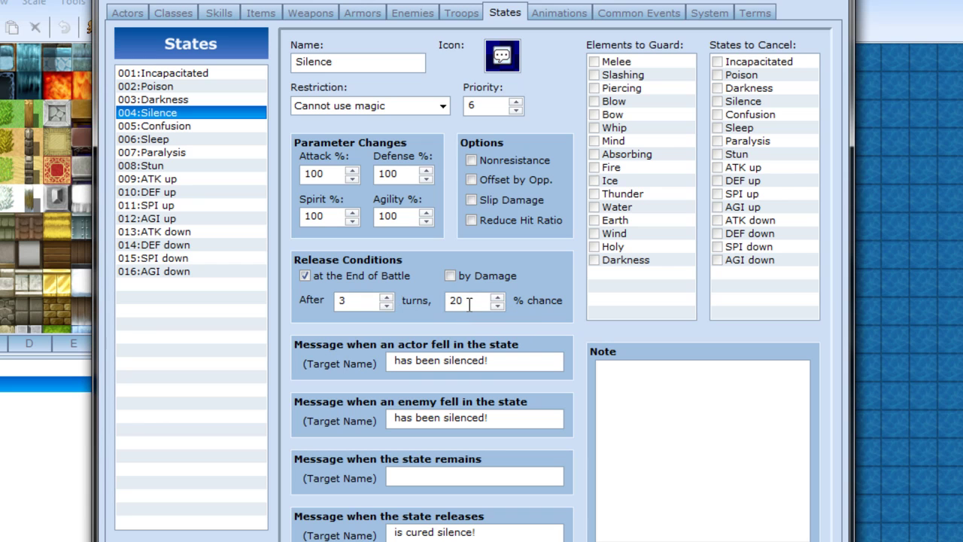
Re-enter 3 as Silence's After turns release value.
double_click(354, 302)
text(3)
double_click(345, 301)
text(3)
drag(507, 362, 380, 362)
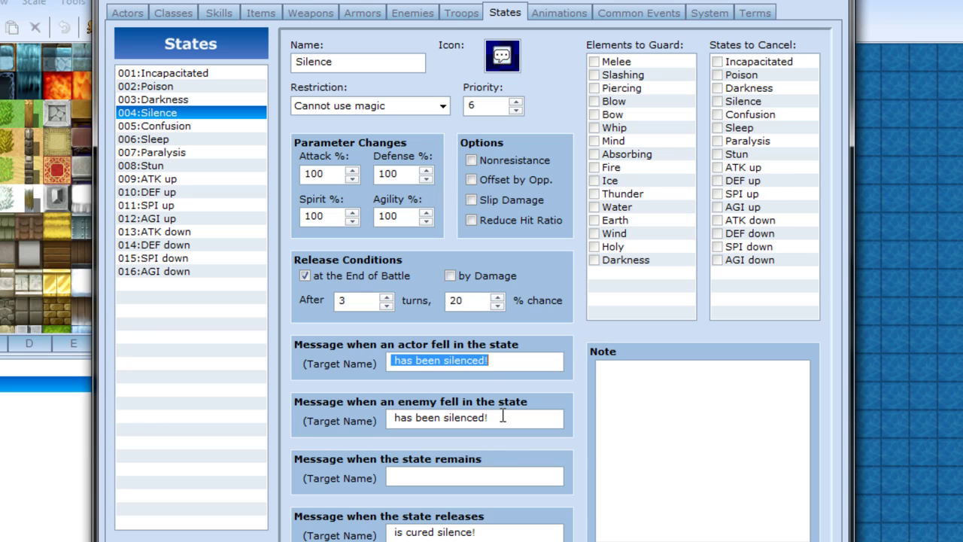
key(Tab)
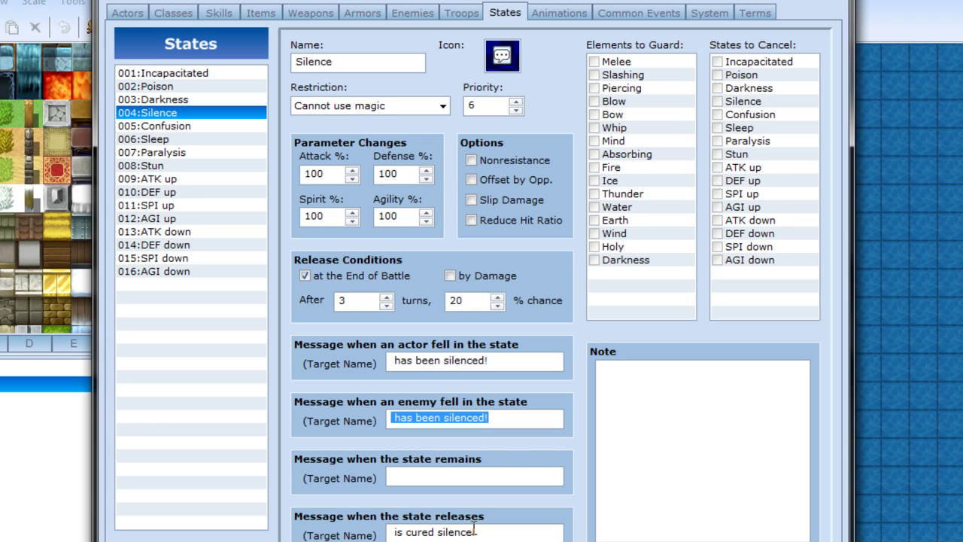
drag(489, 534, 360, 533)
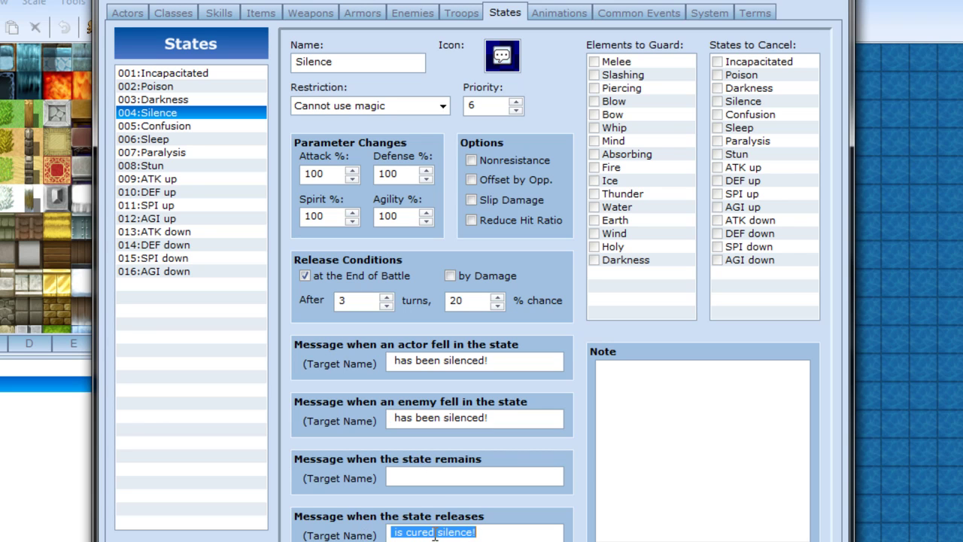
click(463, 532)
drag(484, 535, 523, 532)
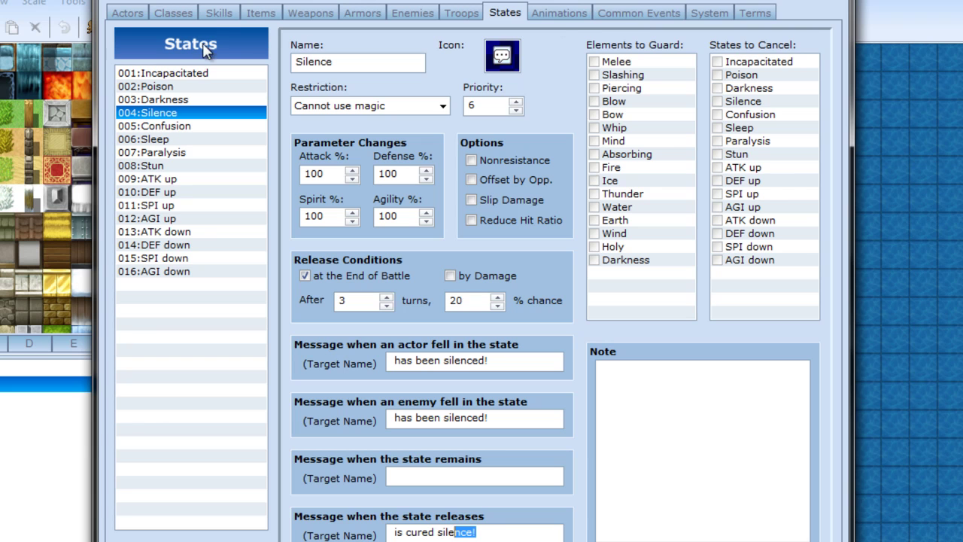
On the Skills page, select Dual Attack's name and description and view its Scope choices.
click(233, 13)
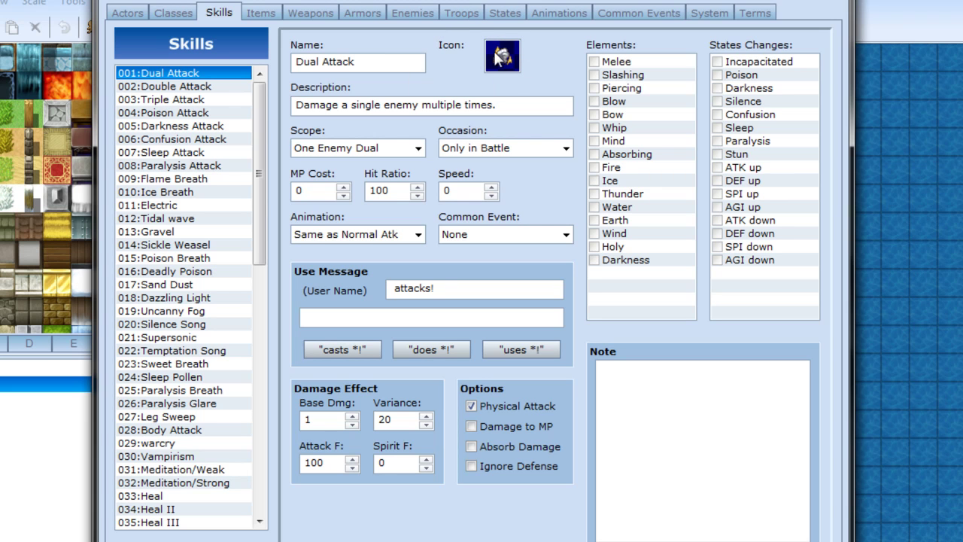
drag(363, 65, 299, 69)
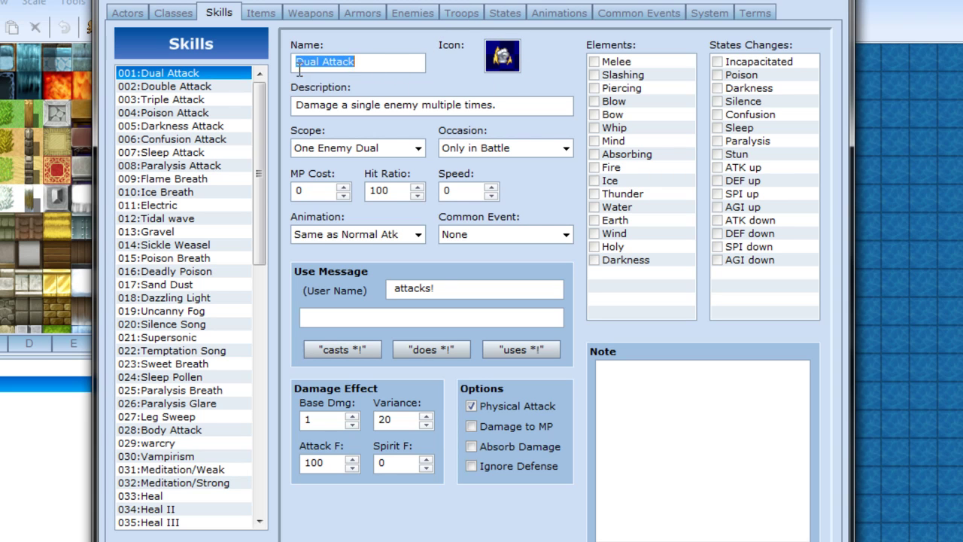
drag(432, 61, 292, 70)
key(Tab)
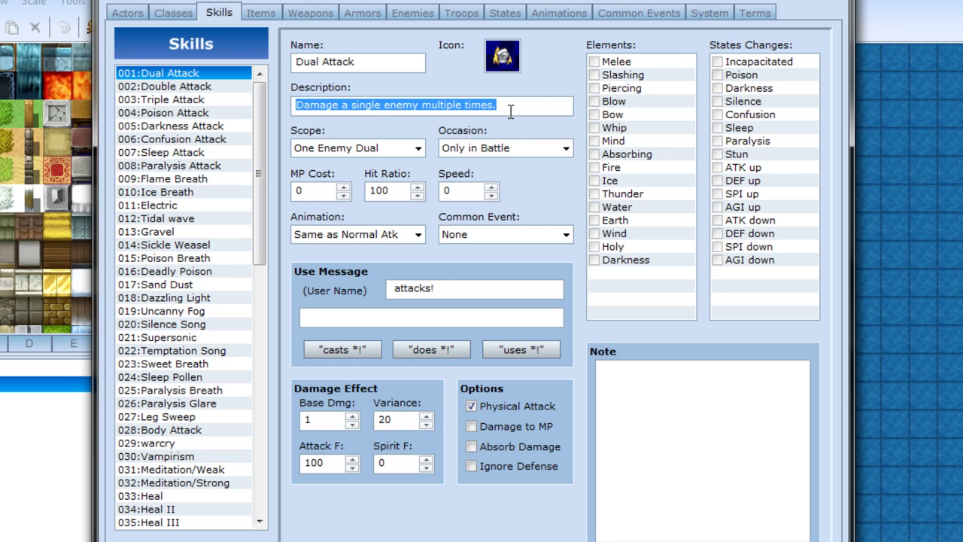
click(420, 148)
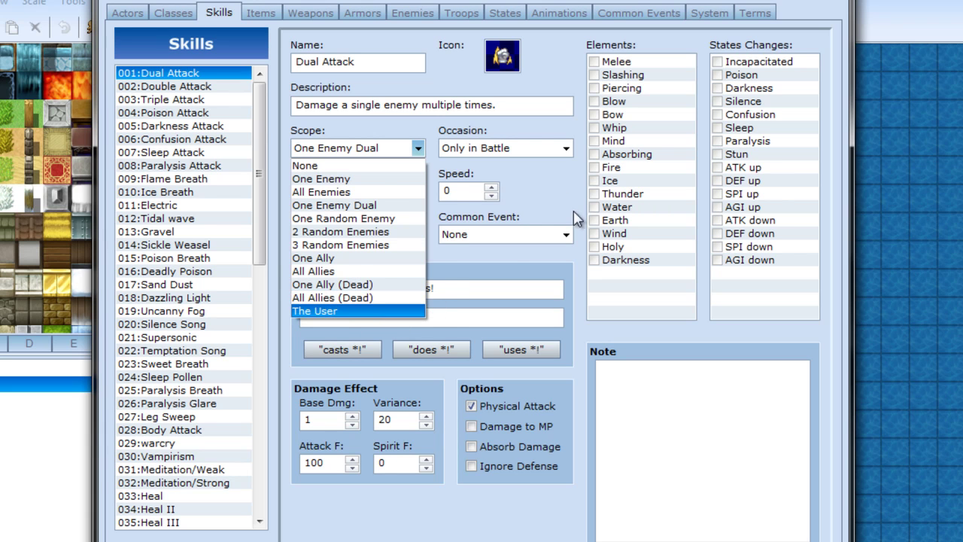
click(557, 191)
click(566, 147)
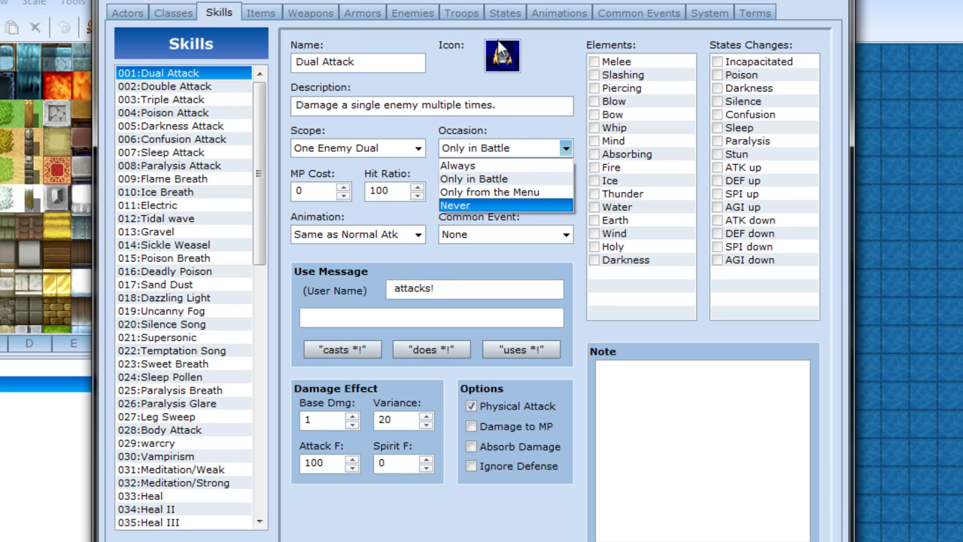
click(555, 83)
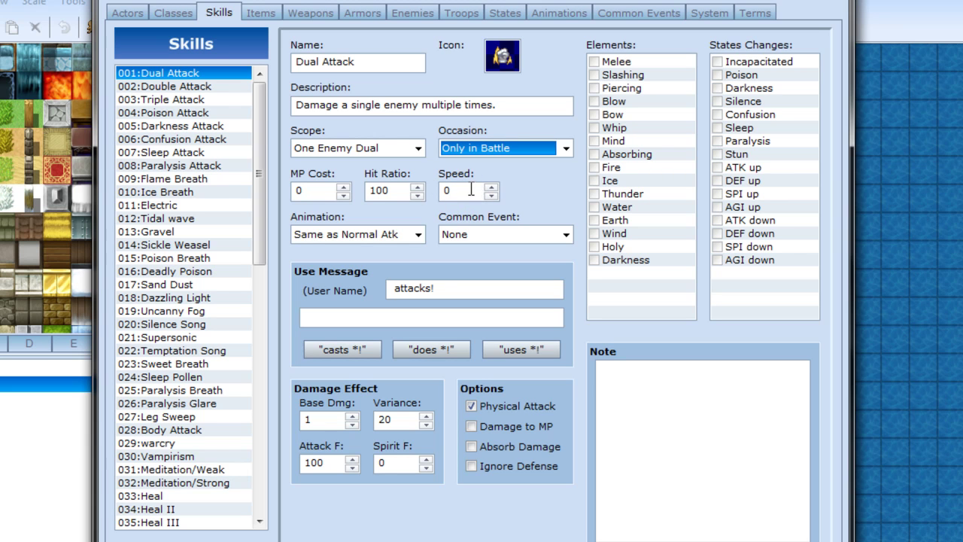
click(418, 235)
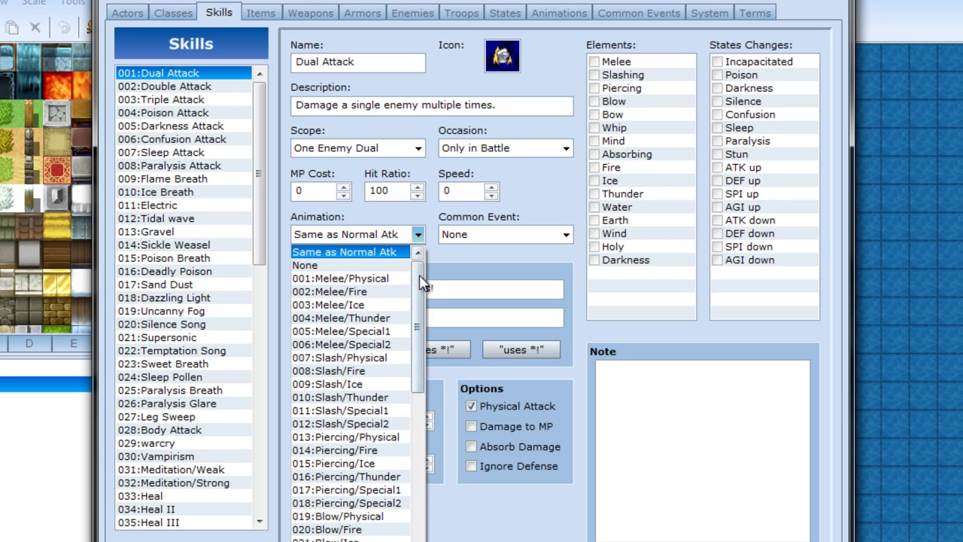
mouse_move(419, 268)
mouse_down()
mouse_move(433, 374)
mouse_move(426, 493)
mouse_move(417, 250)
mouse_move(441, 536)
mouse_move(422, 251)
mouse_up()
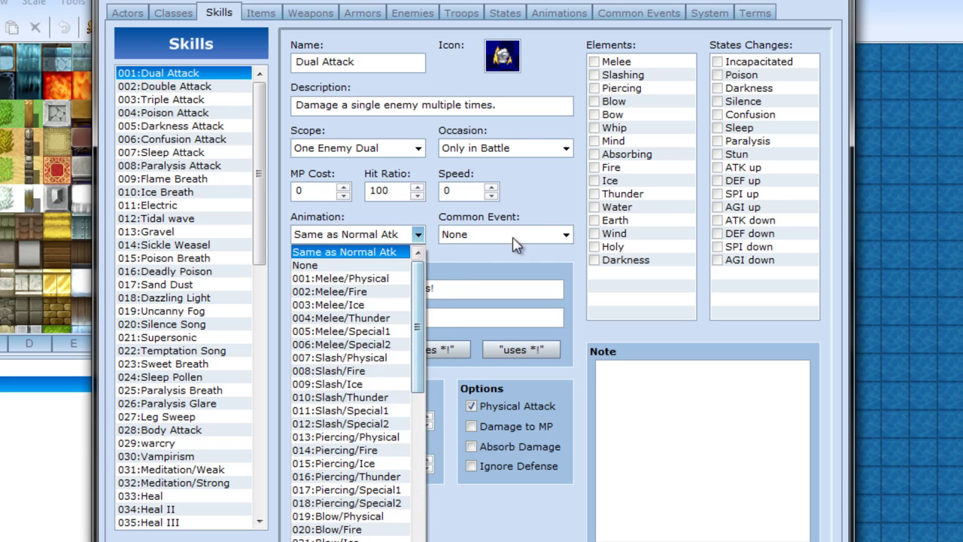
click(538, 216)
click(566, 234)
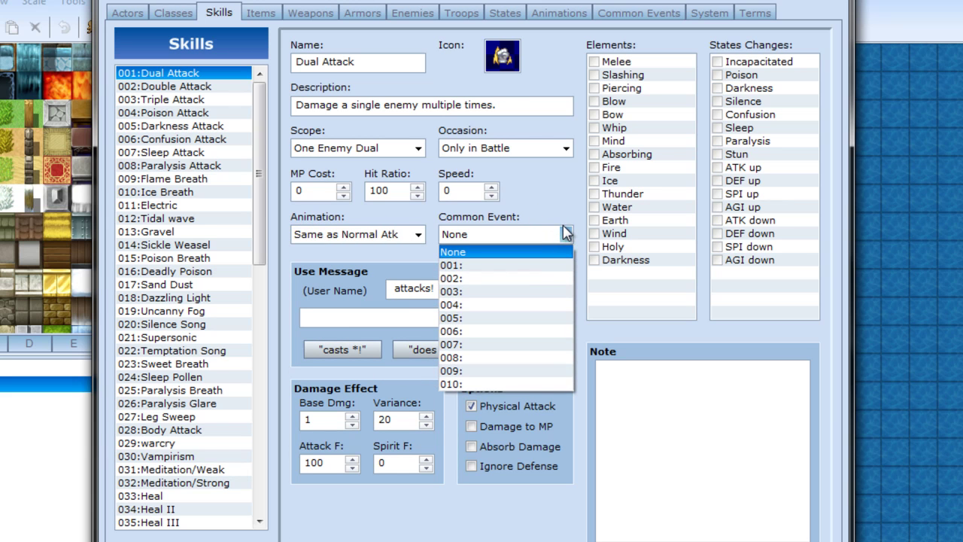
click(566, 234)
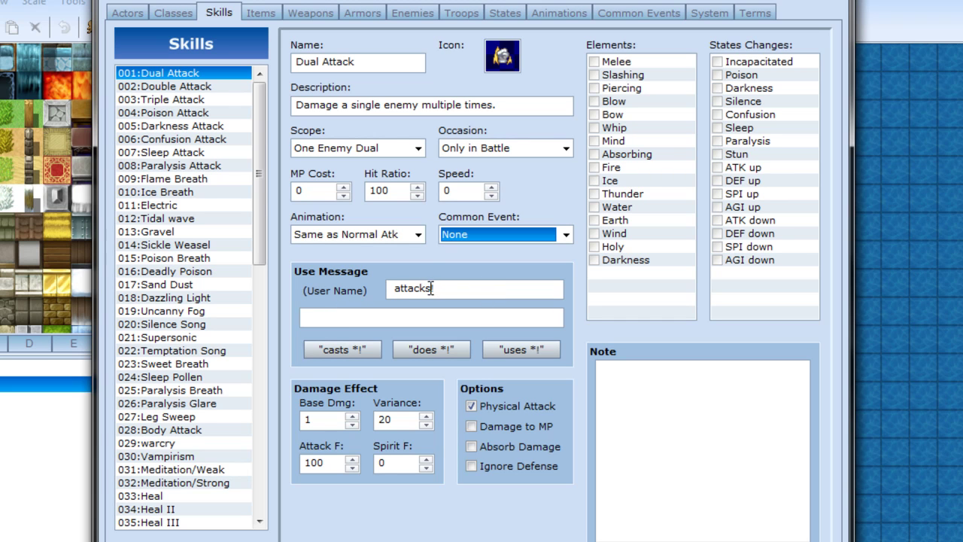
drag(427, 288, 388, 288)
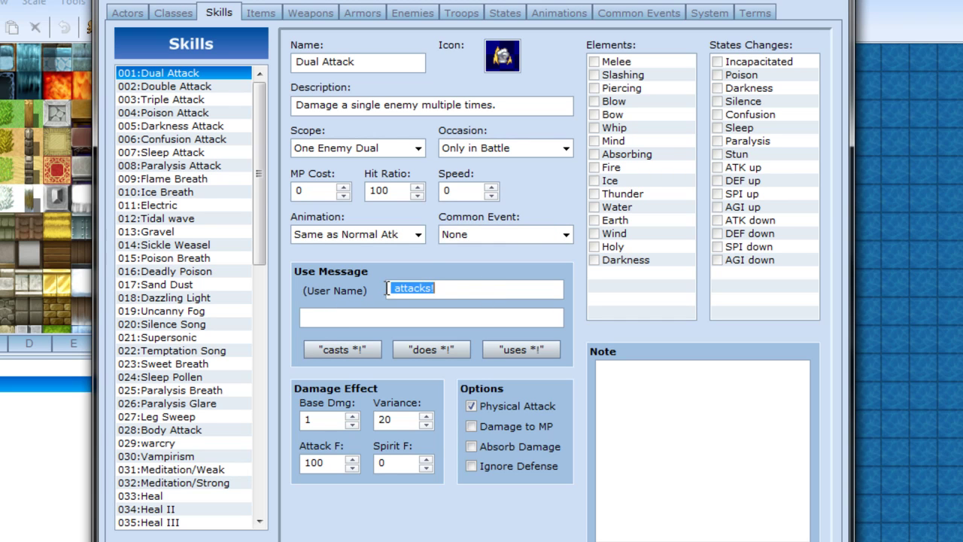
click(505, 319)
click(595, 64)
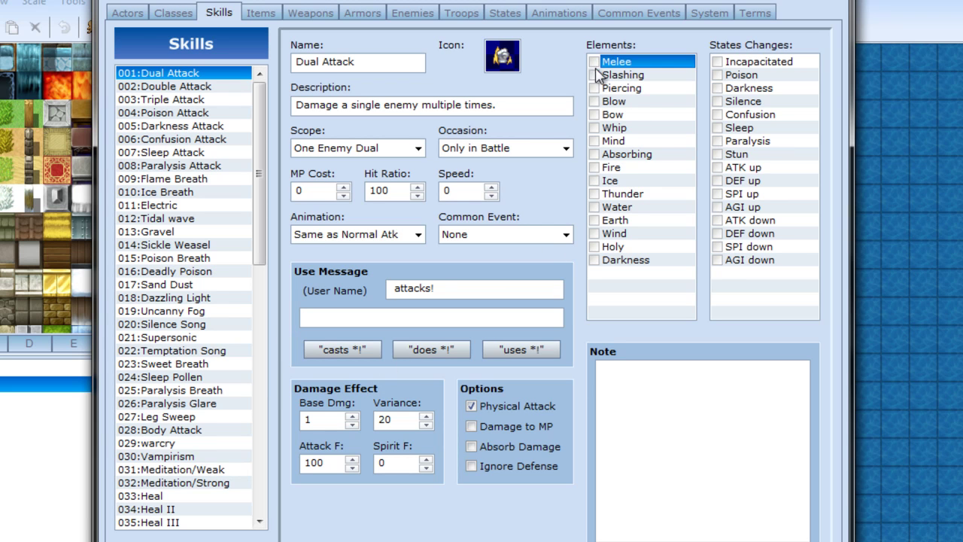
click(595, 76)
click(595, 76)
click(595, 62)
click(719, 63)
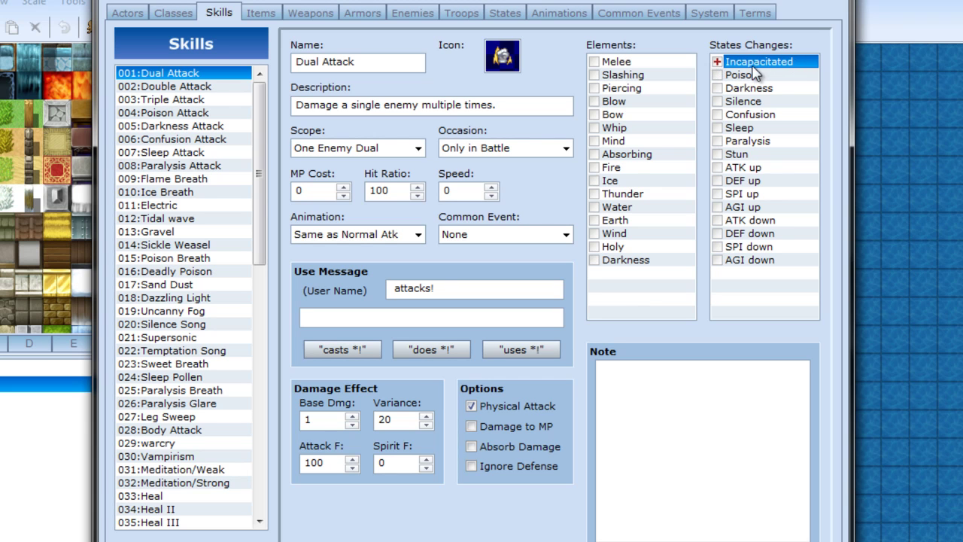
click(716, 63)
click(717, 64)
click(183, 503)
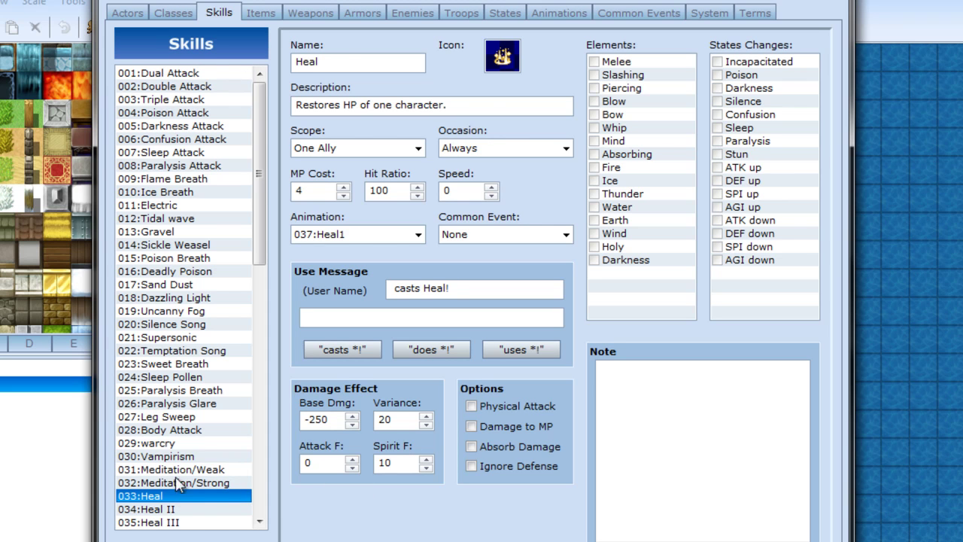
click(185, 75)
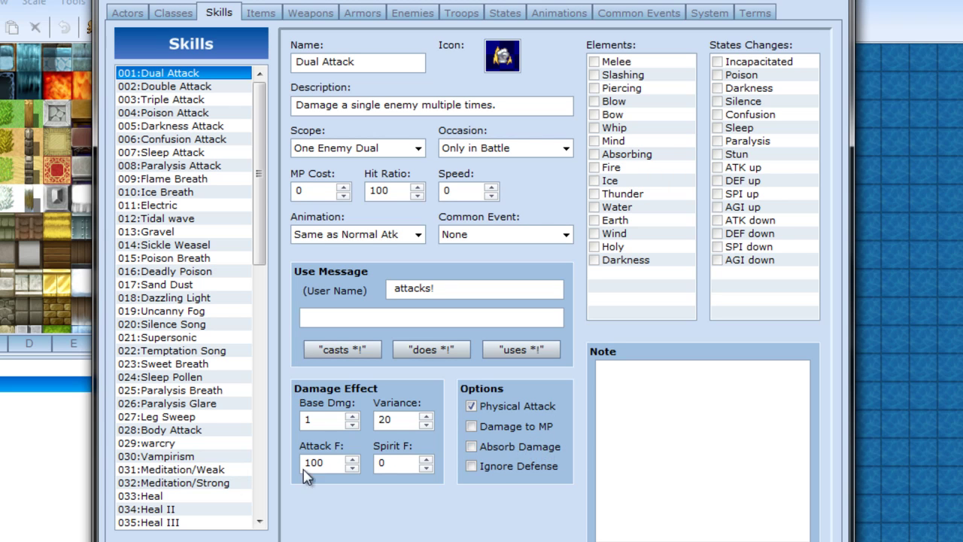
View Vampirism, return to Dual Attack, then bring up the Potion item in Items.
click(186, 458)
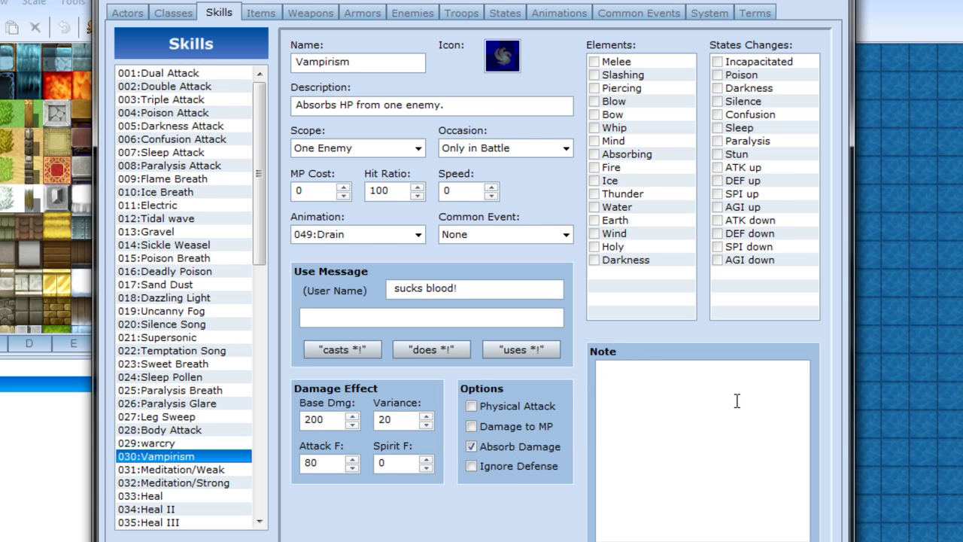
click(213, 74)
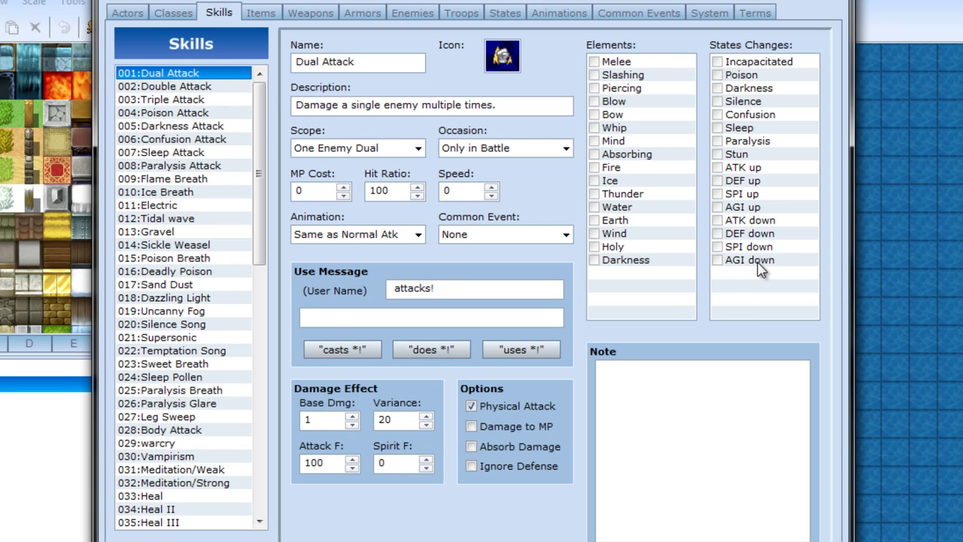
click(261, 13)
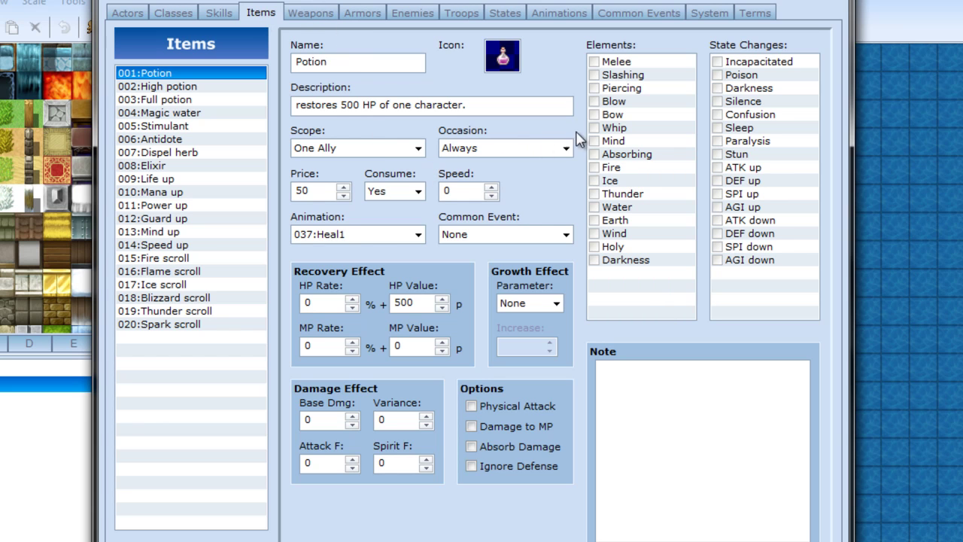
double_click(313, 191)
Browse High potion, Full potion, Dispel herb, Antidote, Stimulant and Magic water, returning to Potion.
click(173, 88)
click(177, 100)
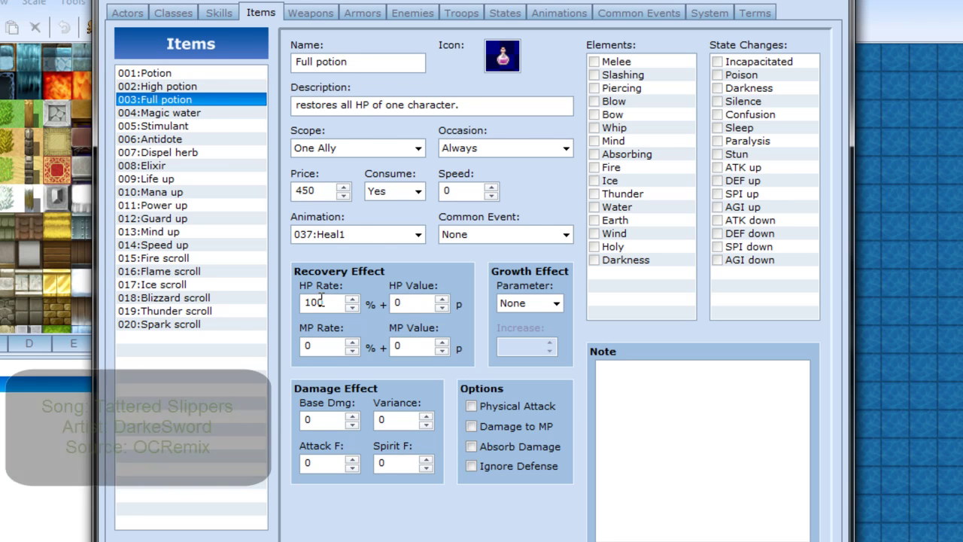
click(180, 152)
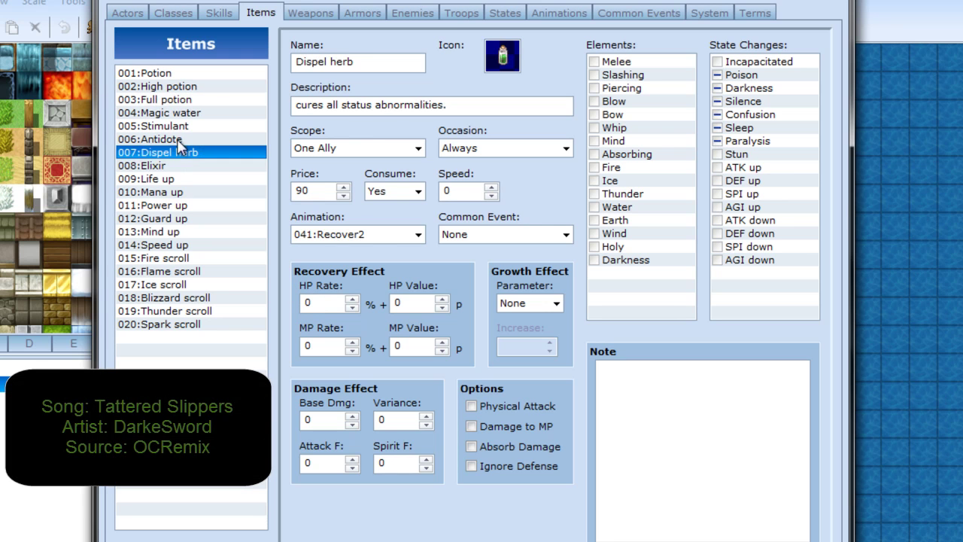
click(181, 140)
click(181, 127)
click(179, 113)
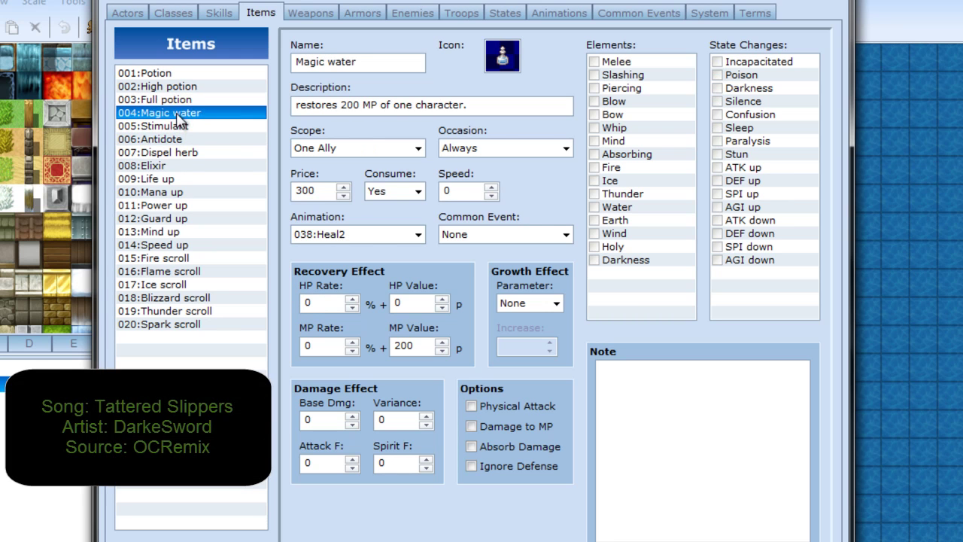
click(156, 74)
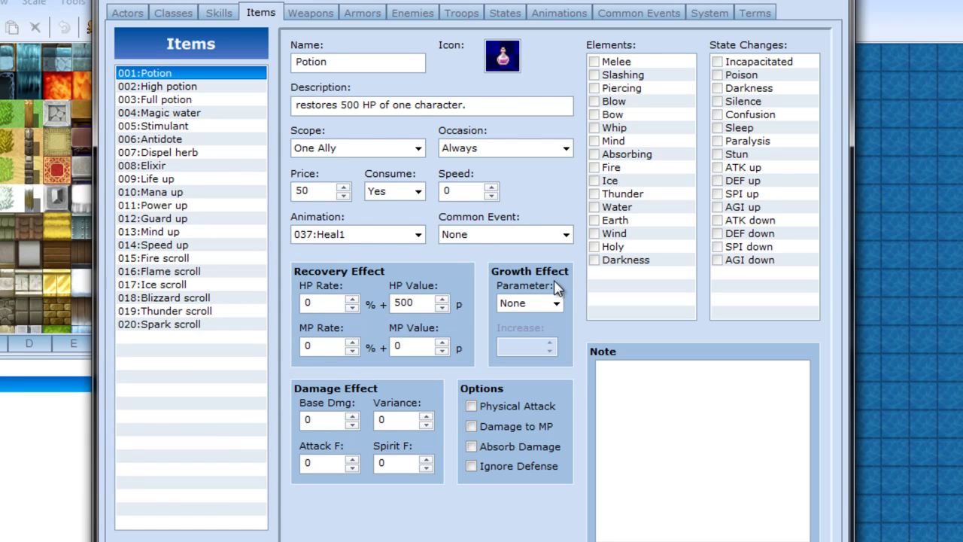
Select Life up and check its Growth Effect parameter, keeping MaxHP.
click(171, 182)
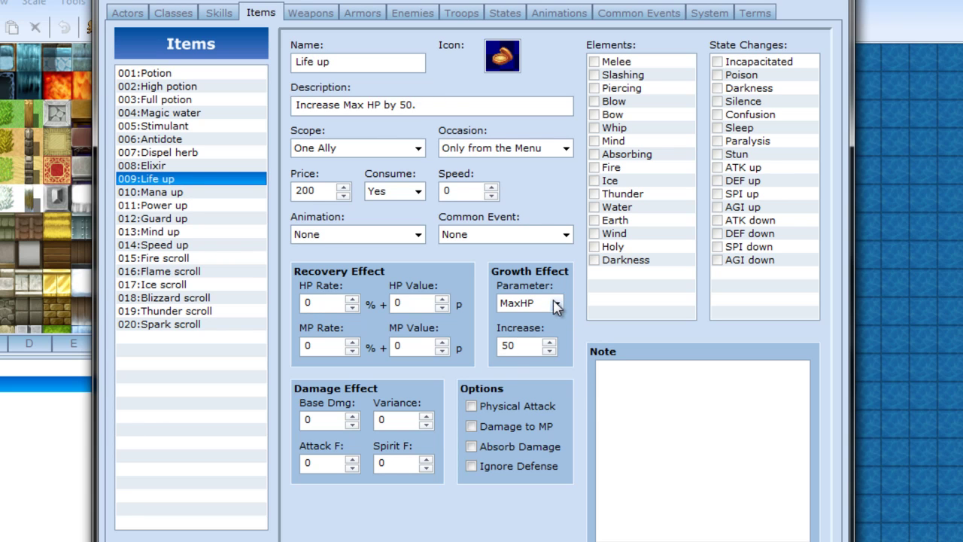
click(556, 304)
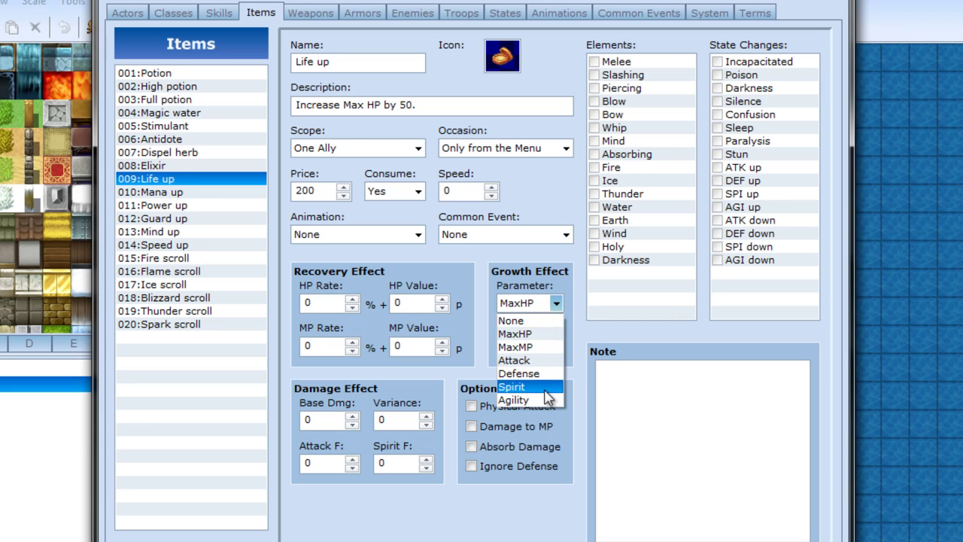
click(544, 333)
click(545, 302)
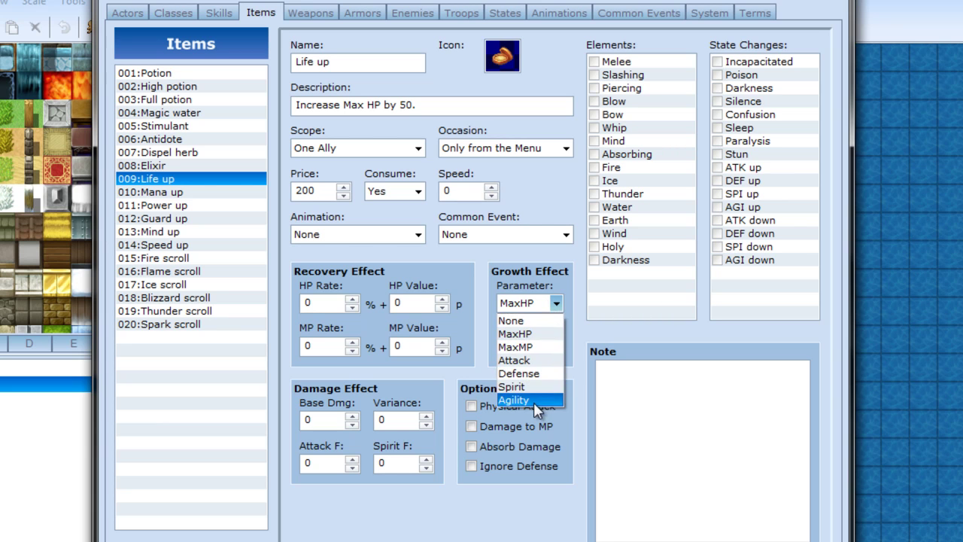
click(526, 286)
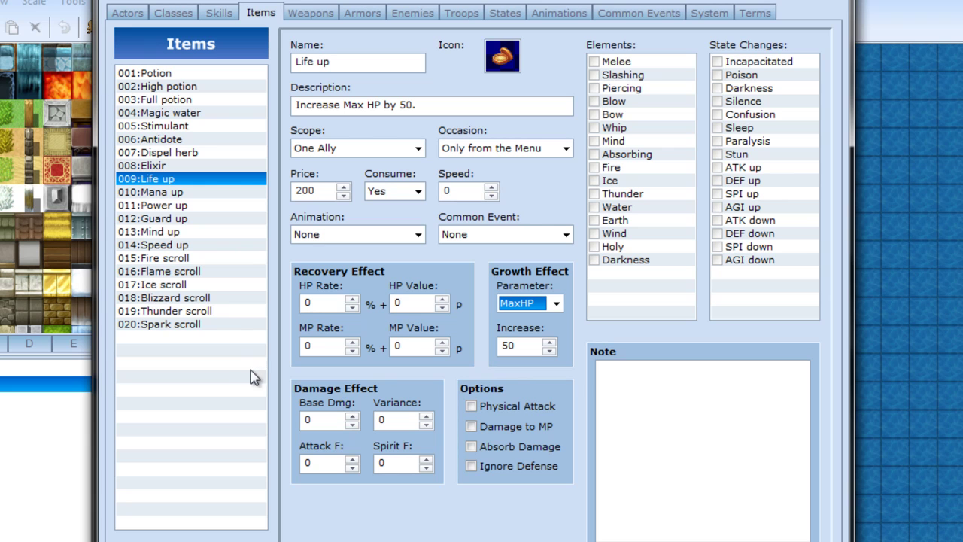
View the 015:Fire scroll item, then switch to the Weapons page showing Club's details.
click(167, 261)
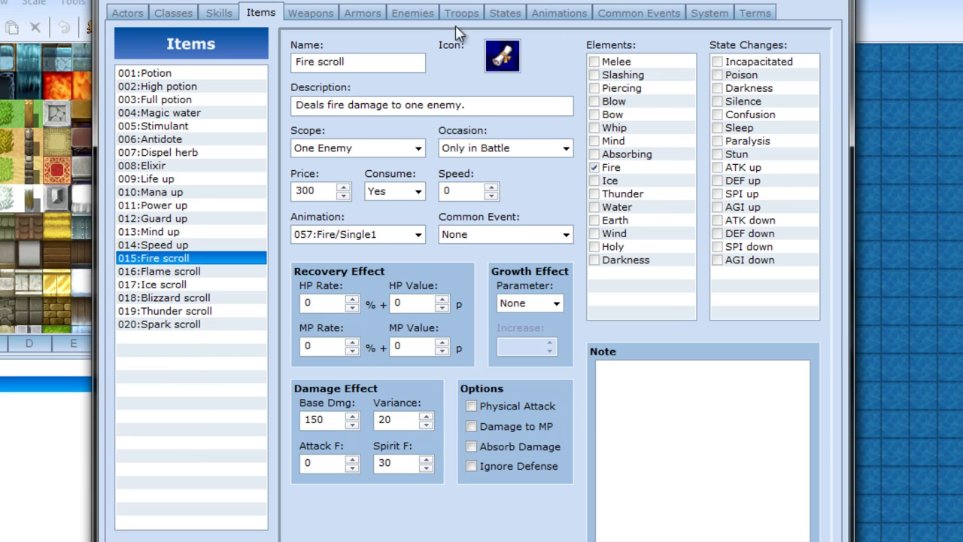
click(315, 13)
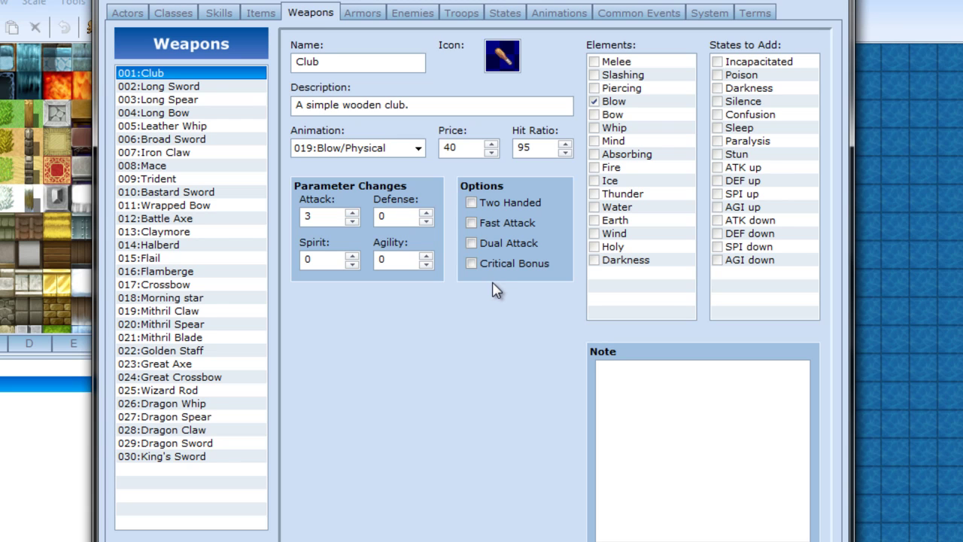
click(357, 13)
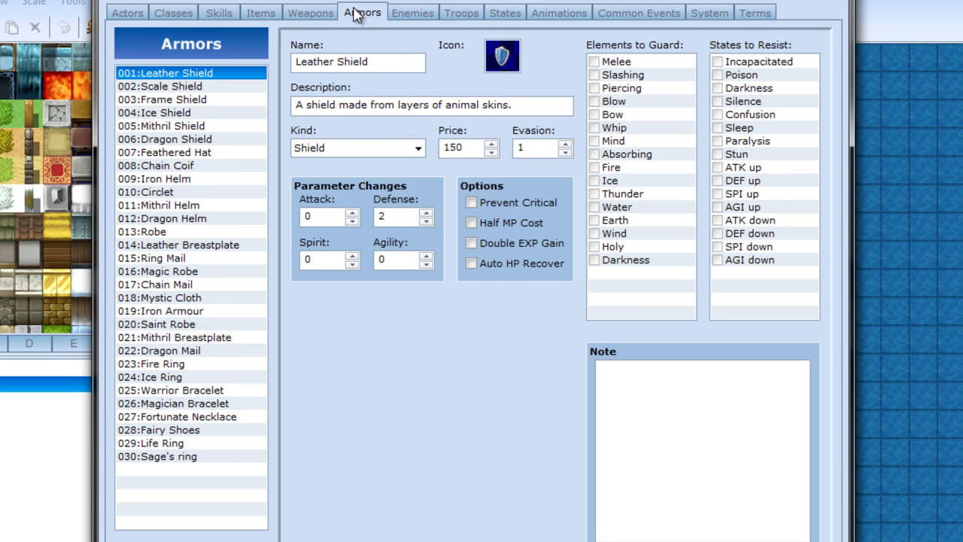
click(312, 14)
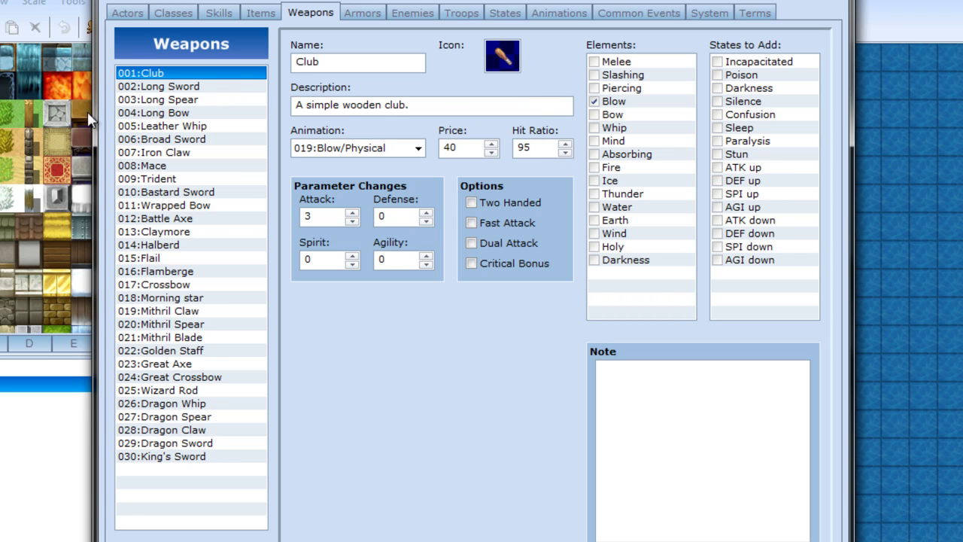
click(175, 87)
click(190, 111)
click(195, 182)
click(194, 272)
click(189, 430)
drag(188, 444, 167, 56)
click(188, 262)
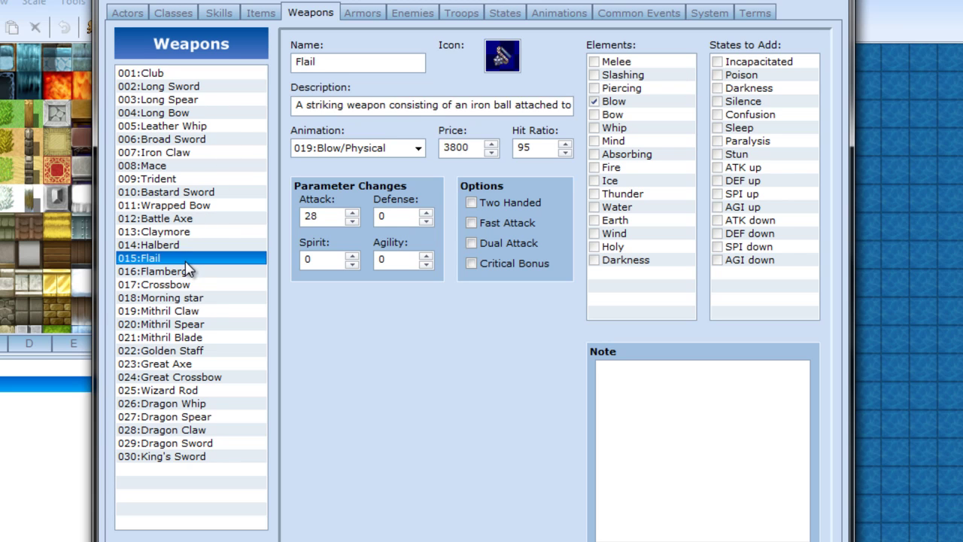
drag(186, 280, 194, 456)
click(189, 100)
click(190, 85)
click(188, 79)
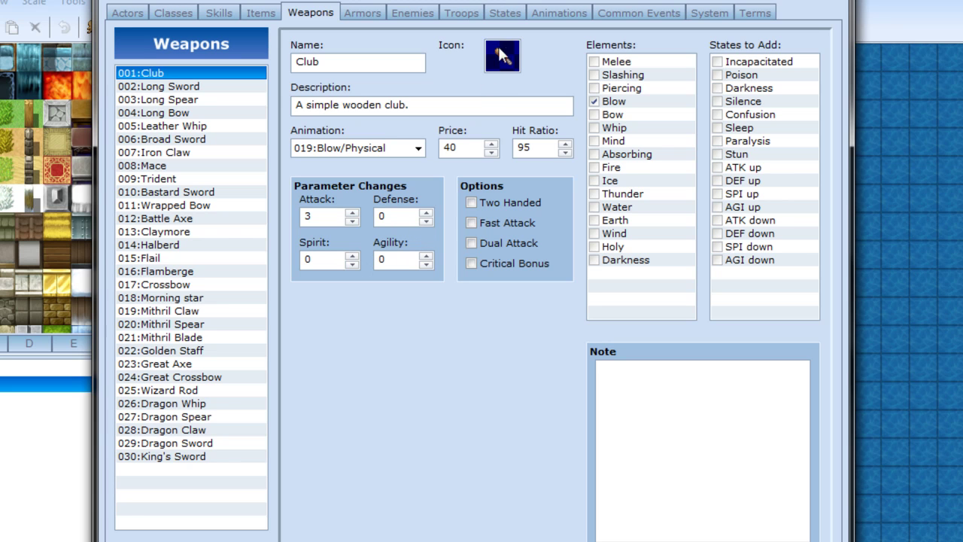
click(177, 88)
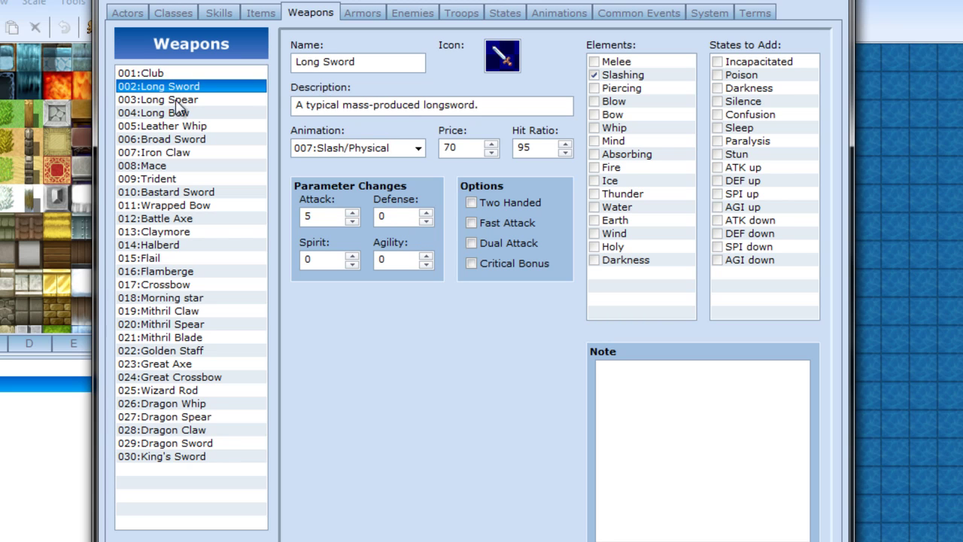
click(181, 100)
click(186, 140)
click(189, 206)
click(196, 324)
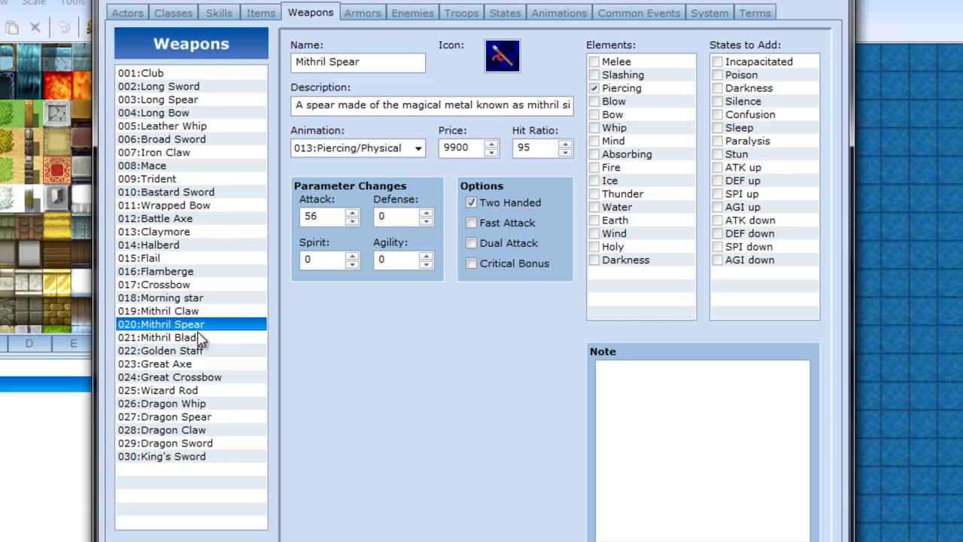
click(183, 74)
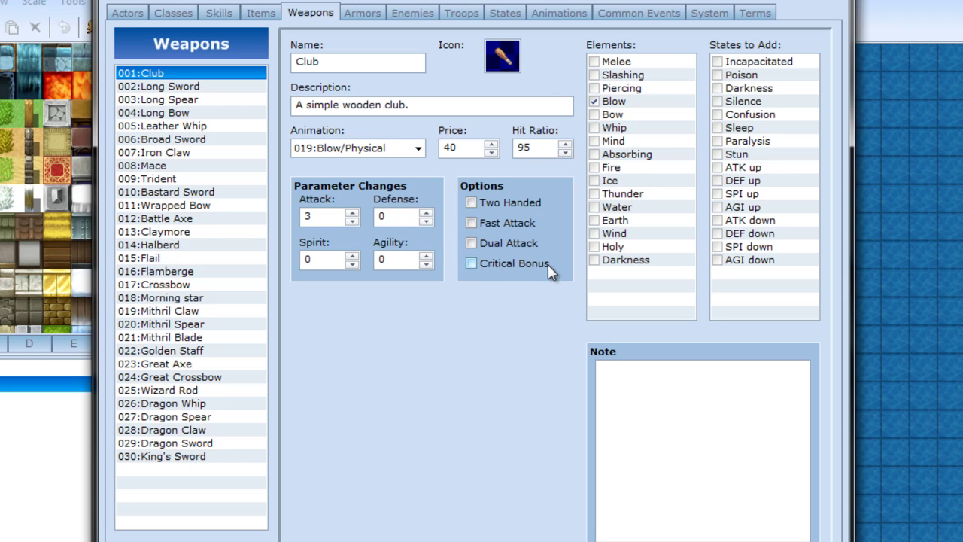
Switch the Database to the Armors page, showing the Leather Shield's details.
click(360, 14)
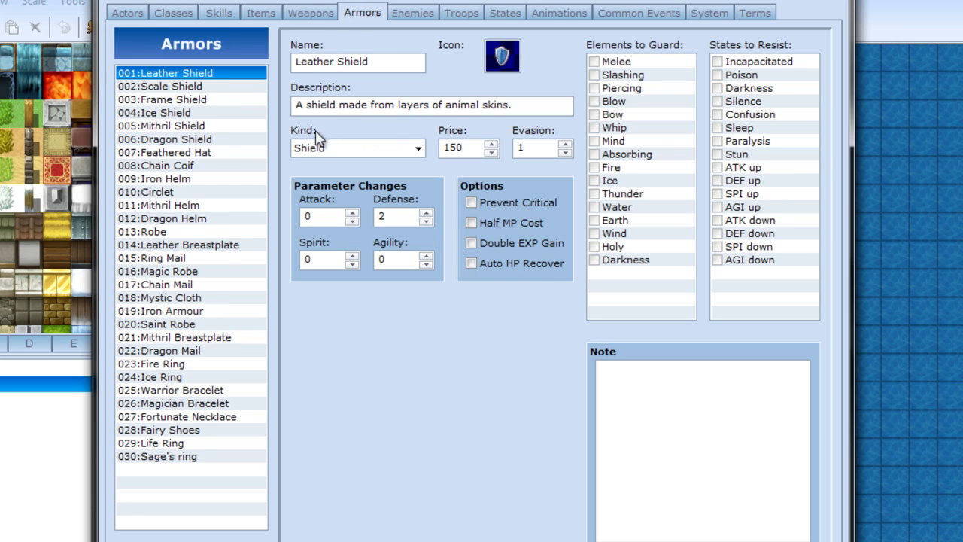
Check the armor Kind list unchanged, browse Scale Shield, Ice Shield, Iron Helm, then select 003:Frame Shield.
click(349, 151)
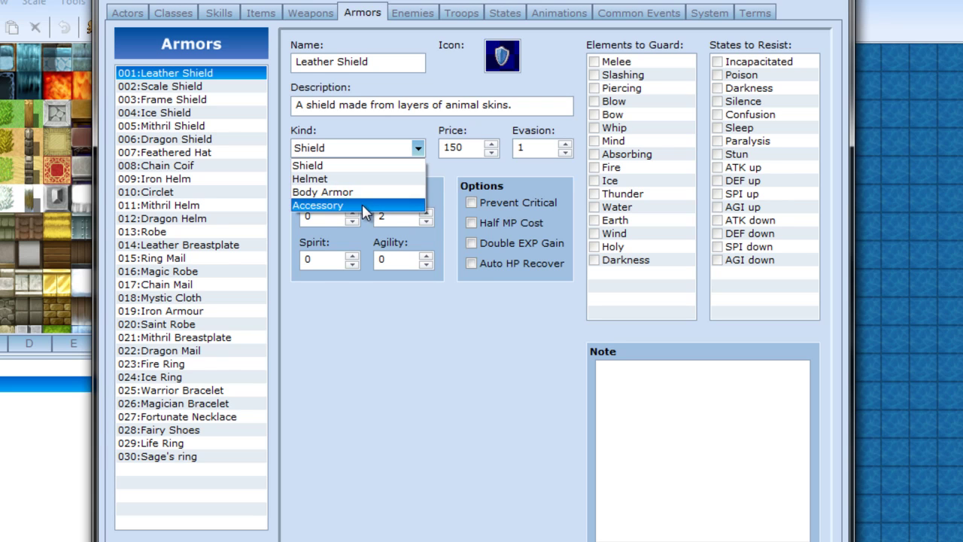
click(468, 299)
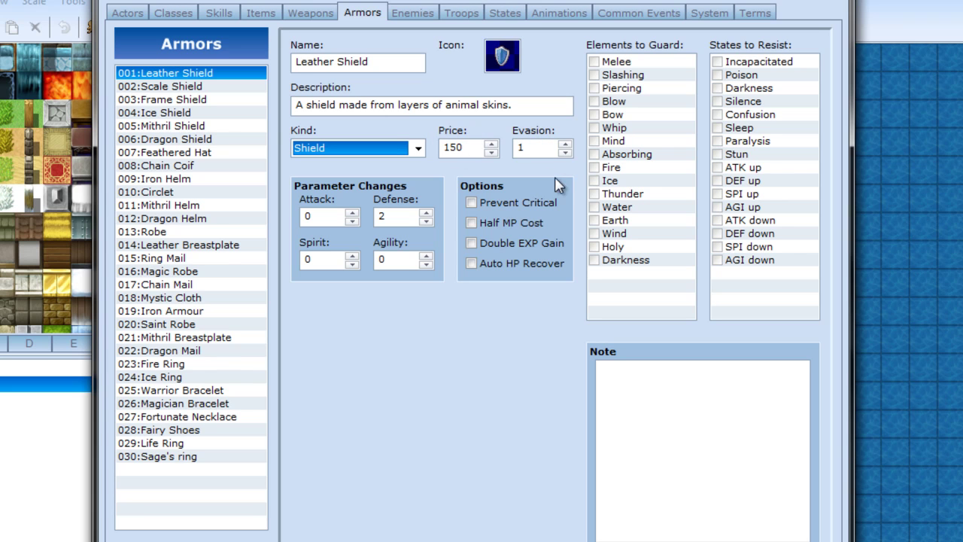
click(222, 89)
click(223, 114)
click(217, 179)
click(226, 75)
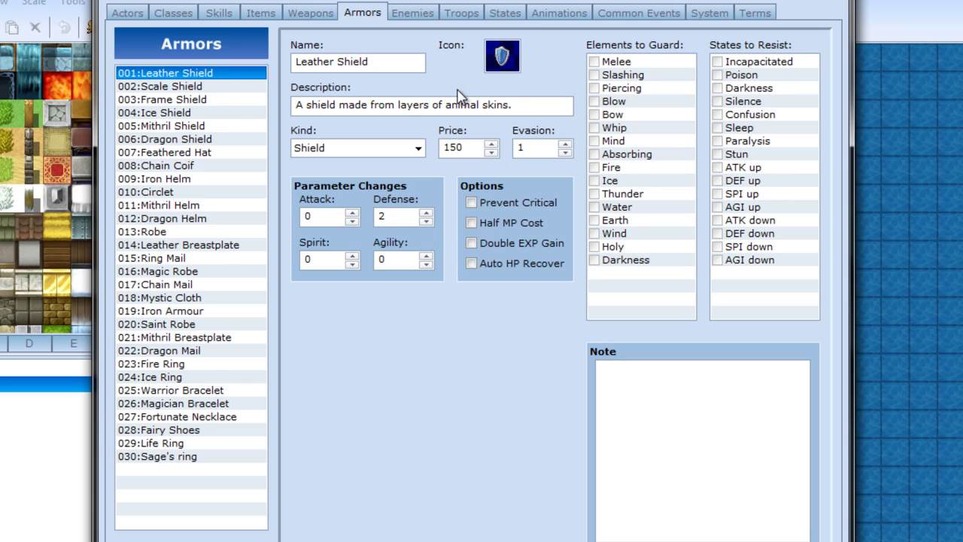
click(199, 104)
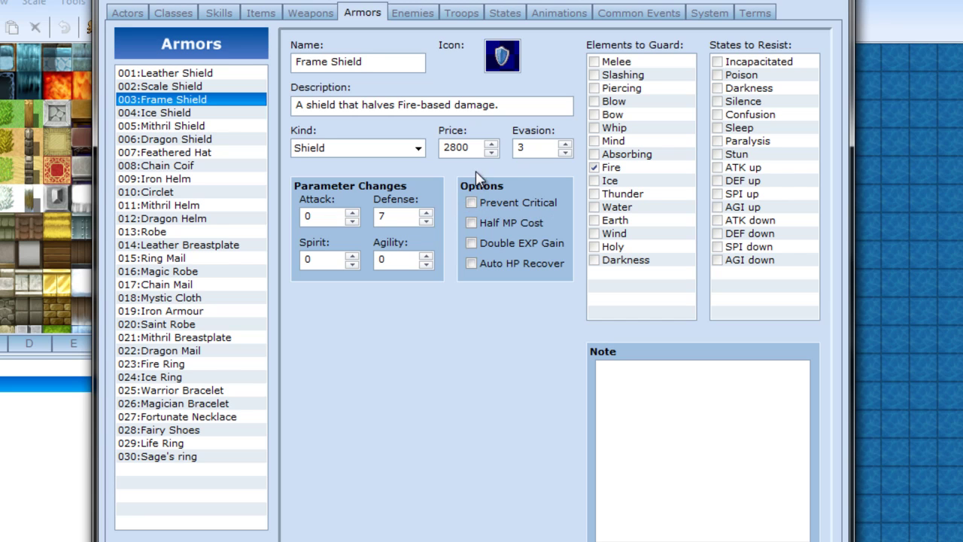
Browse accessories from Warrior Bracelet to Sage's ring, then switch to the Enemies page showing Slime.
click(201, 393)
click(204, 404)
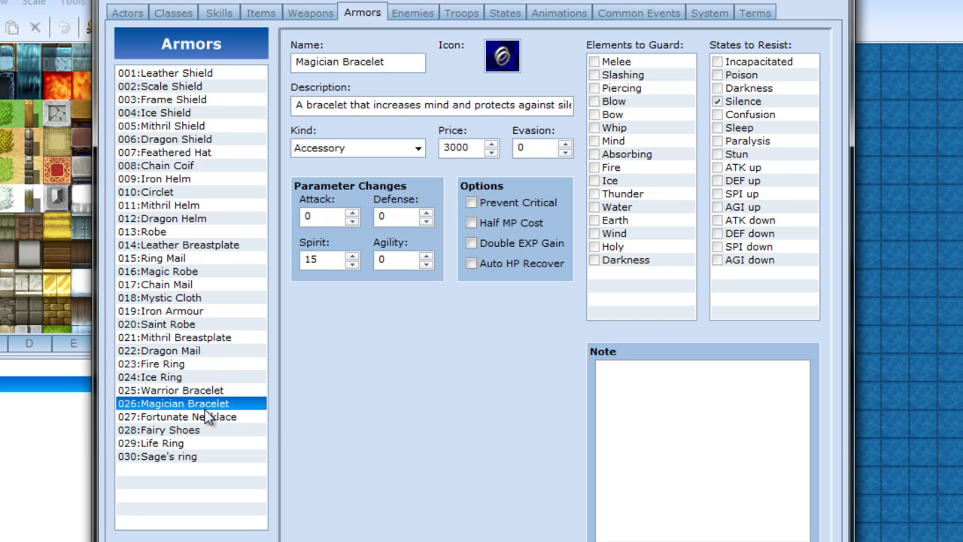
click(207, 417)
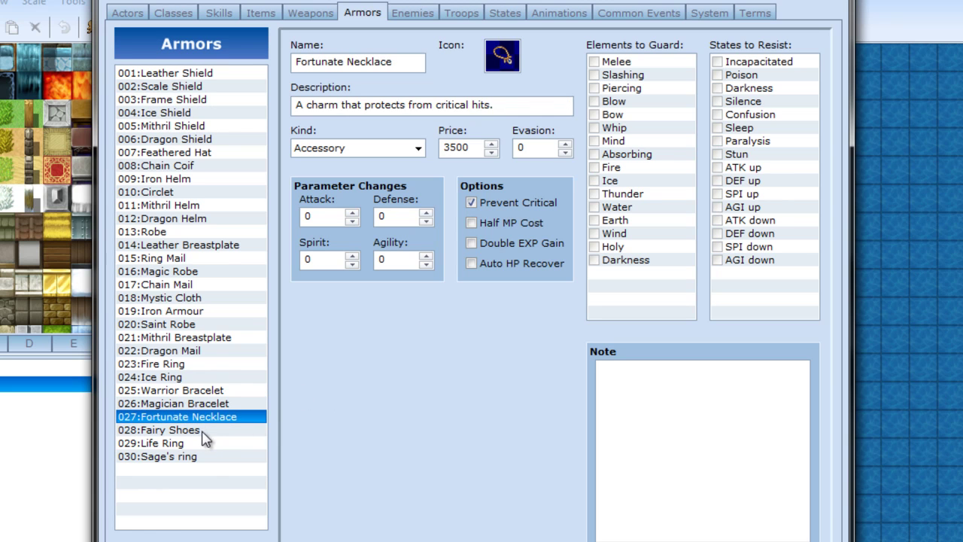
click(204, 432)
click(178, 445)
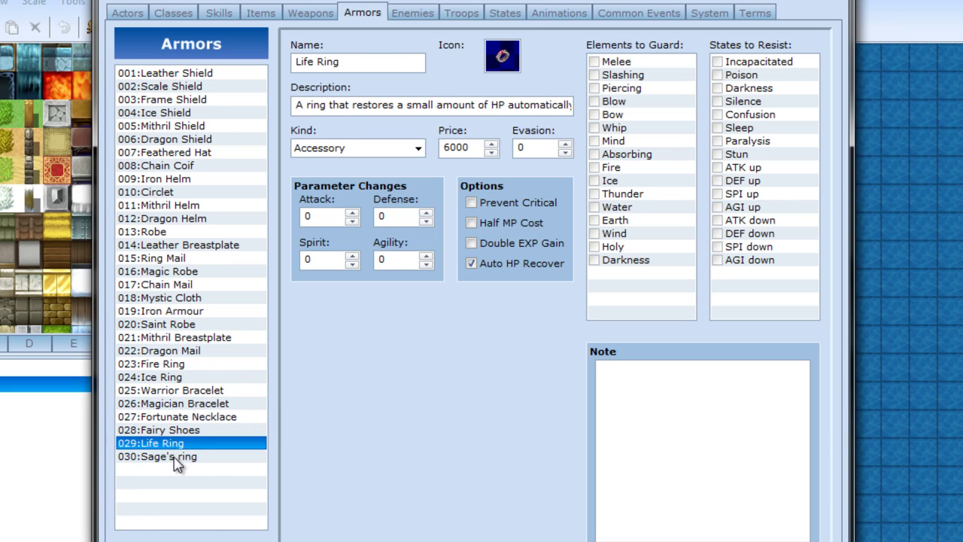
click(174, 456)
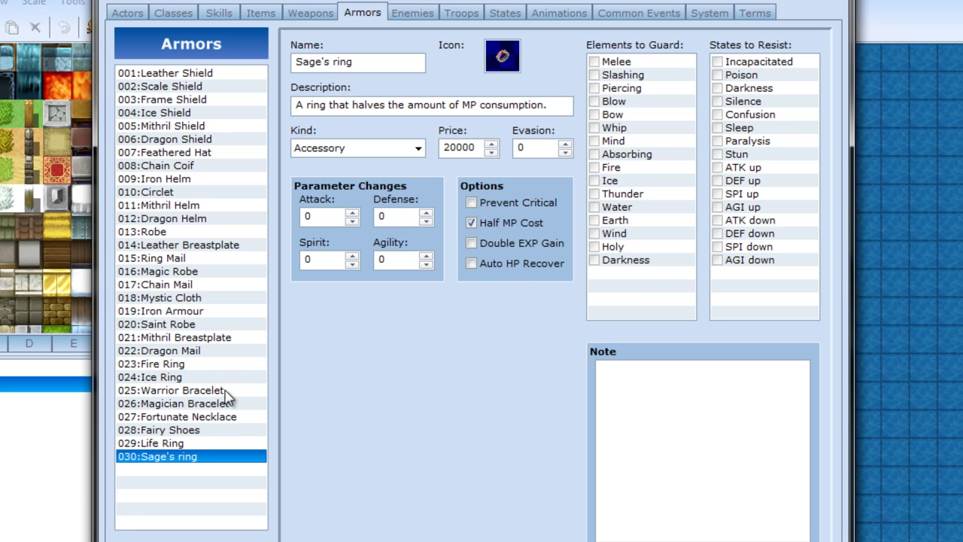
click(209, 428)
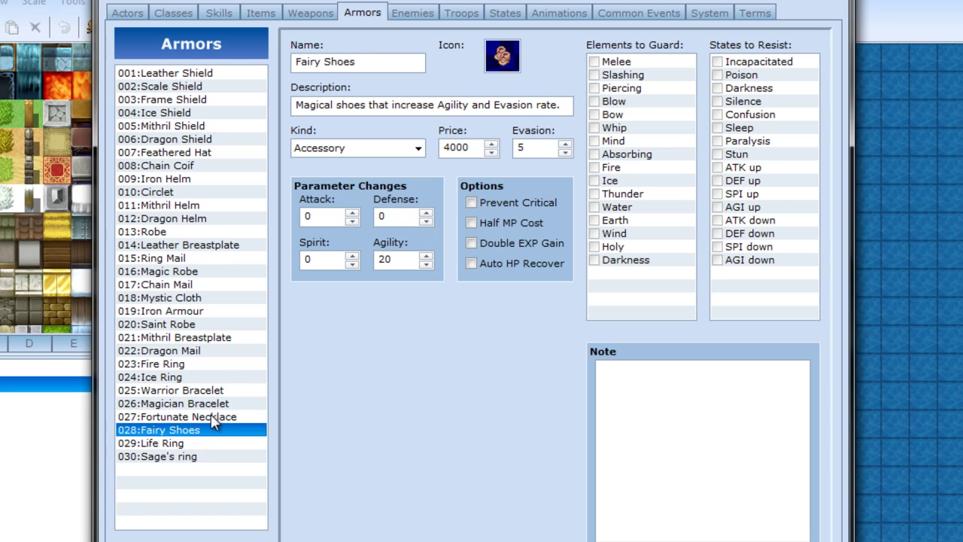
click(206, 444)
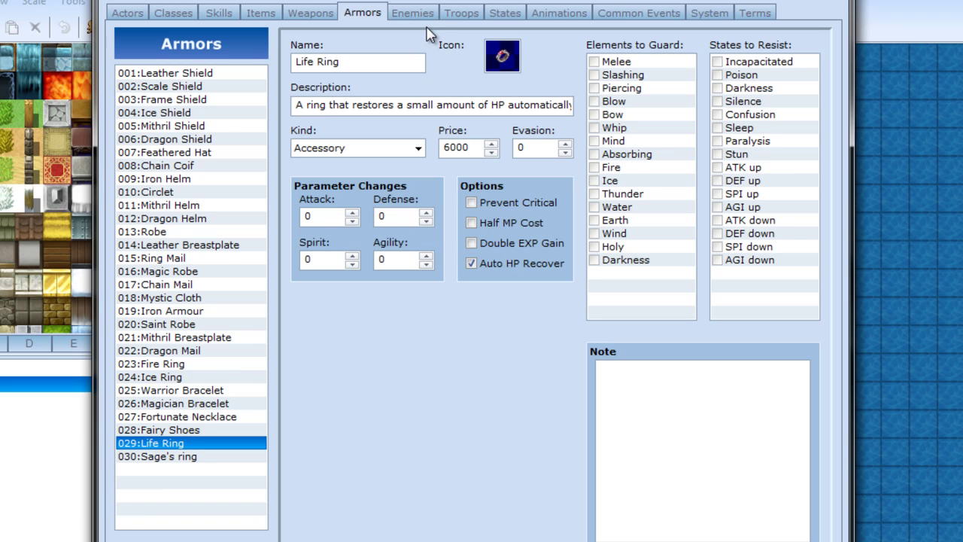
click(411, 14)
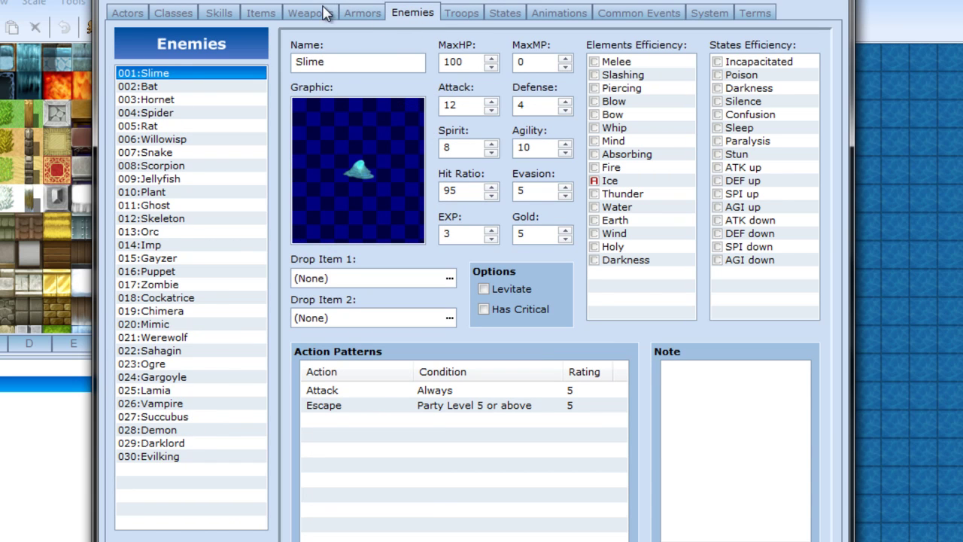
Glance at the Troops, States and Common Events pages, then close the Database.
click(465, 15)
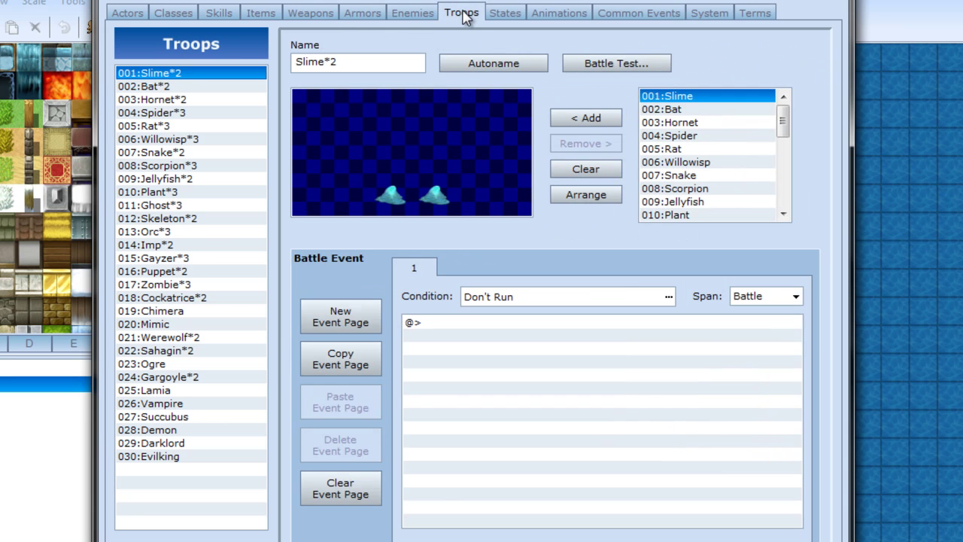
click(512, 16)
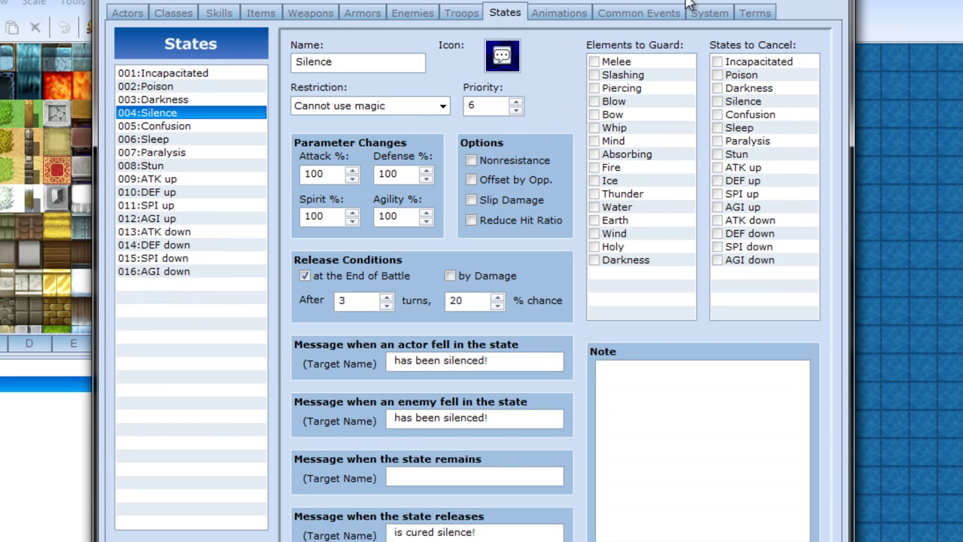
click(667, 10)
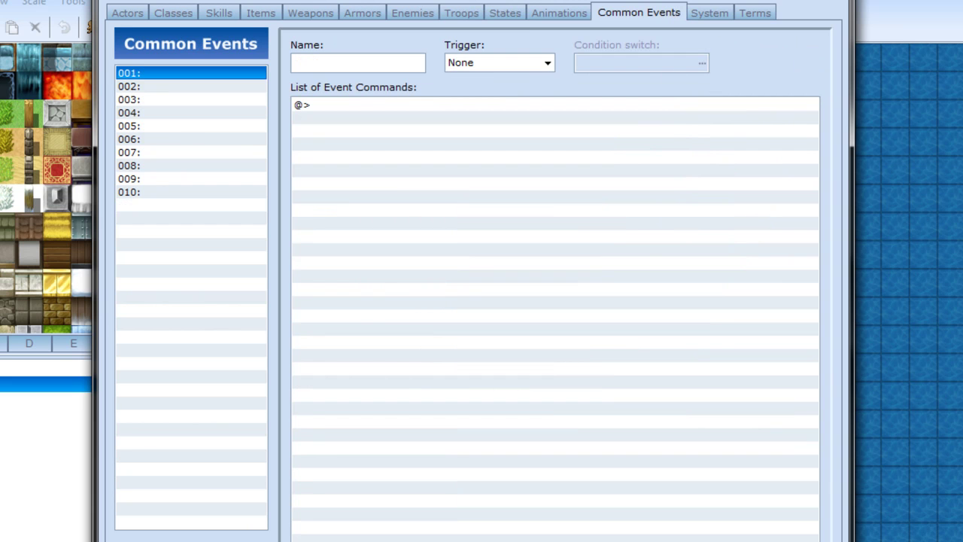
key(Escape)
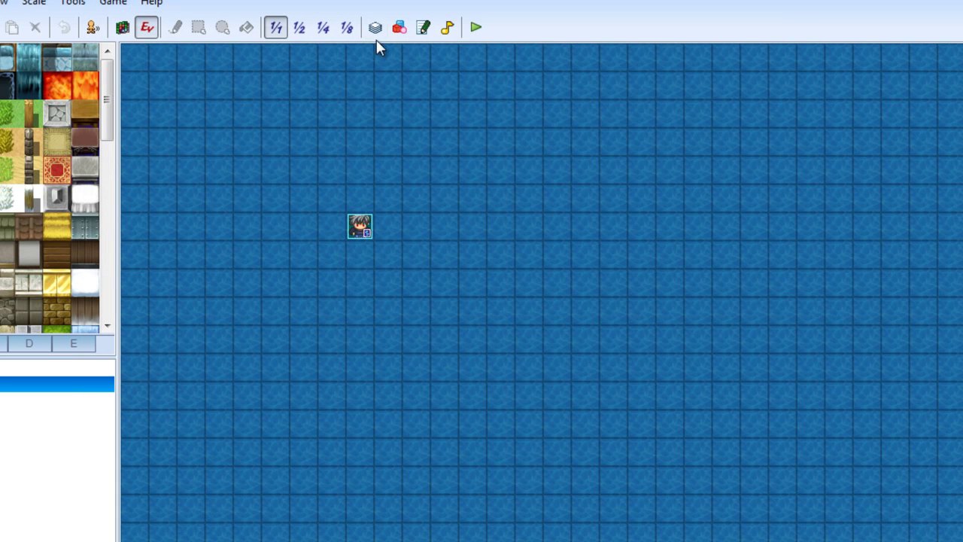
In the Resource Manager, go to Graphics/System and preview the IconSet image.
click(399, 27)
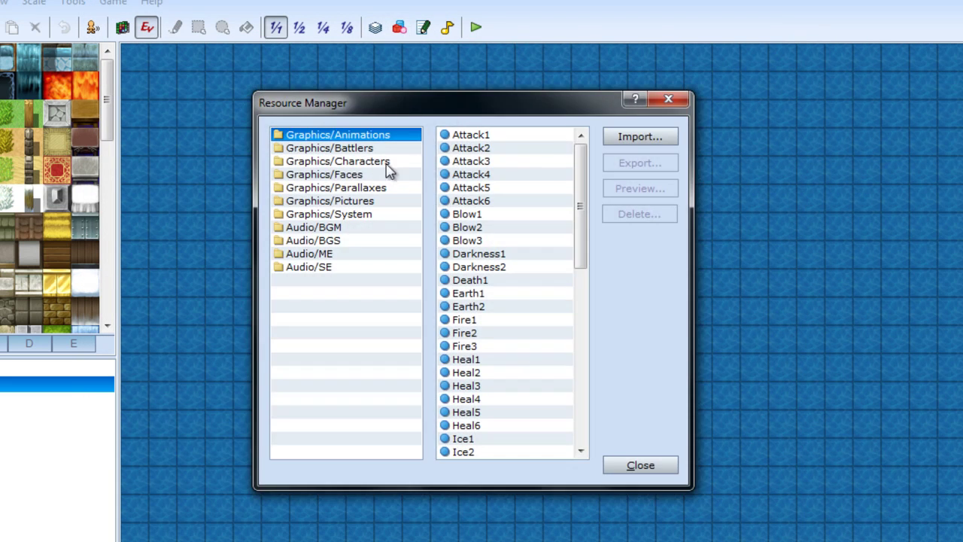
key(Down)
key(Down)
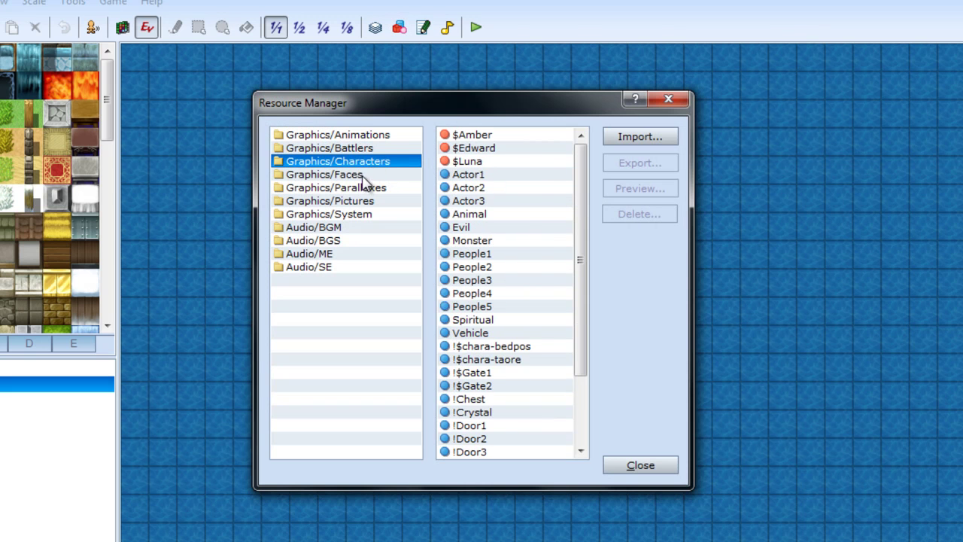
key(Down)
click(370, 190)
click(372, 202)
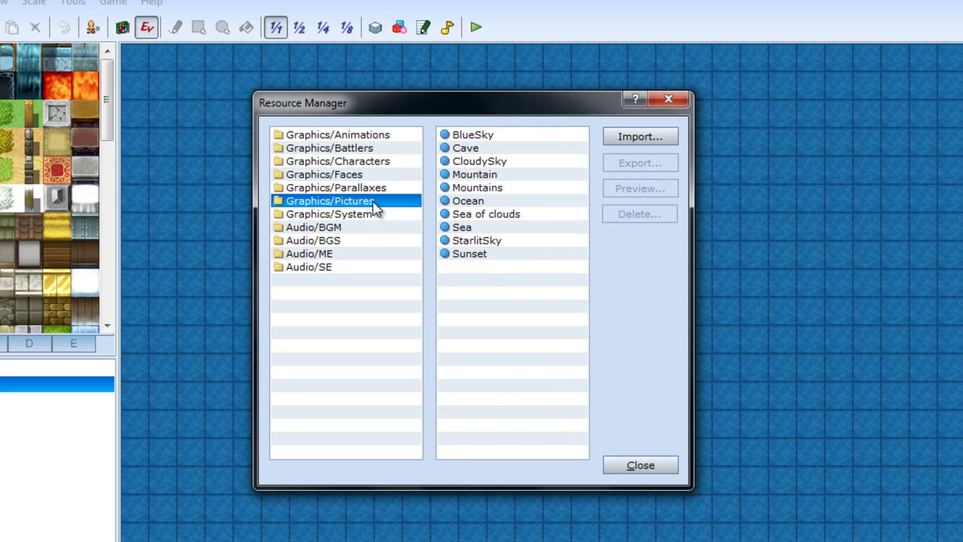
click(374, 214)
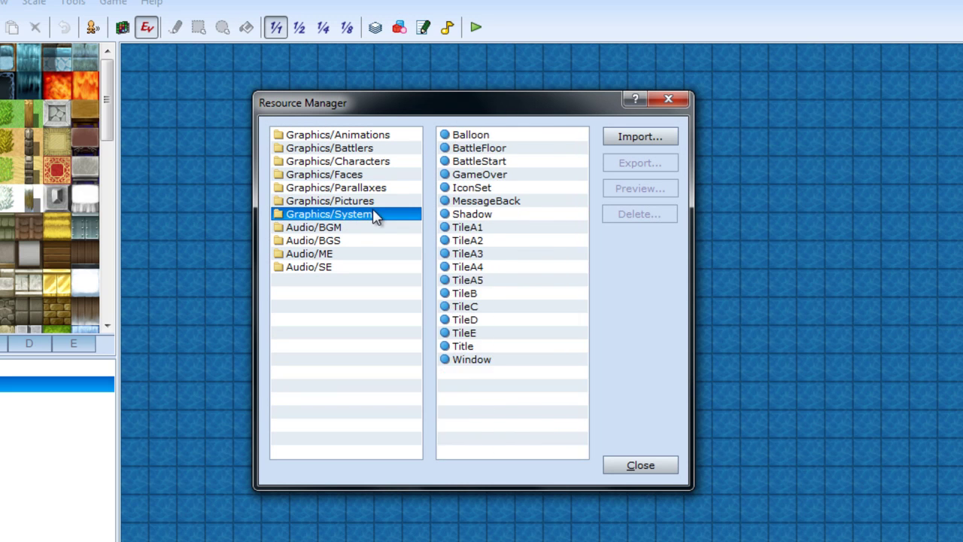
click(477, 188)
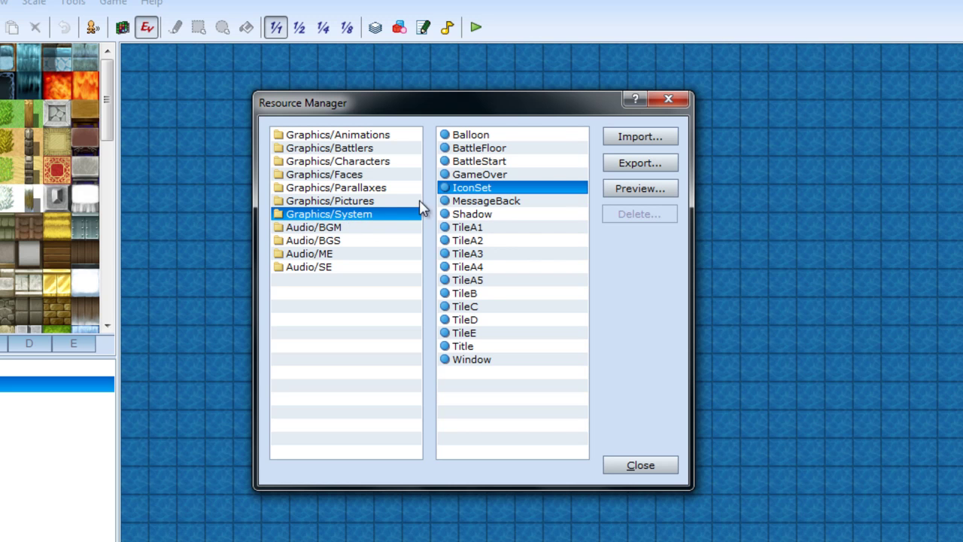
click(625, 193)
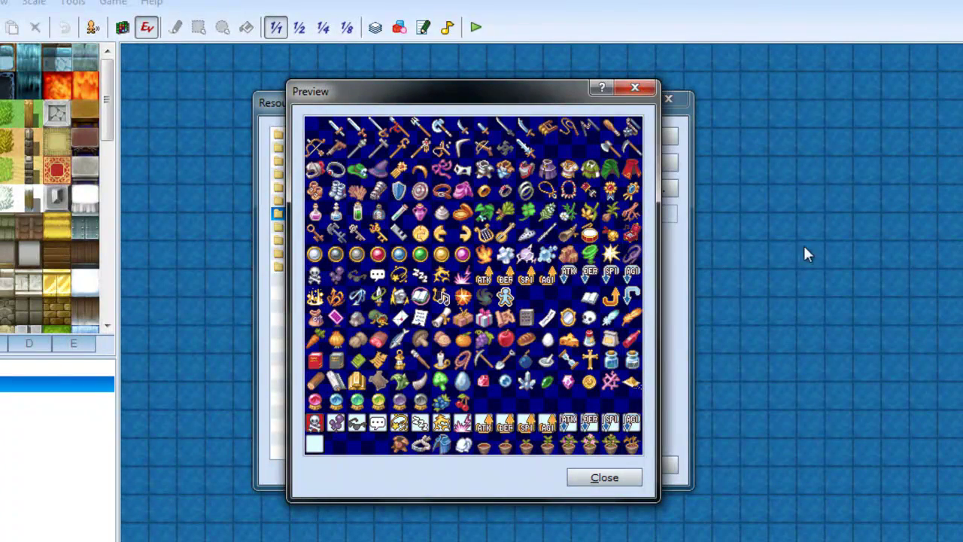
Close the IconSet preview, reopen it once more, then close it again.
click(602, 485)
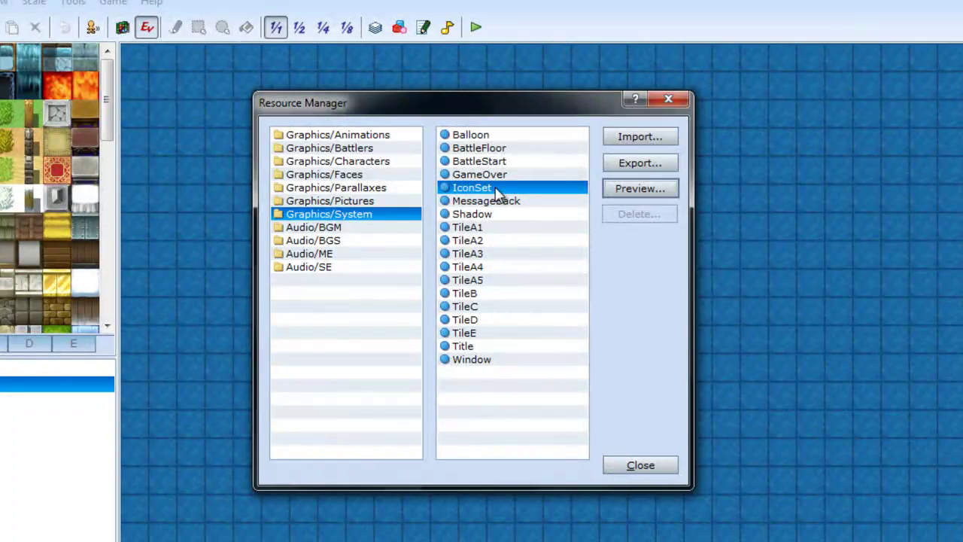
click(643, 191)
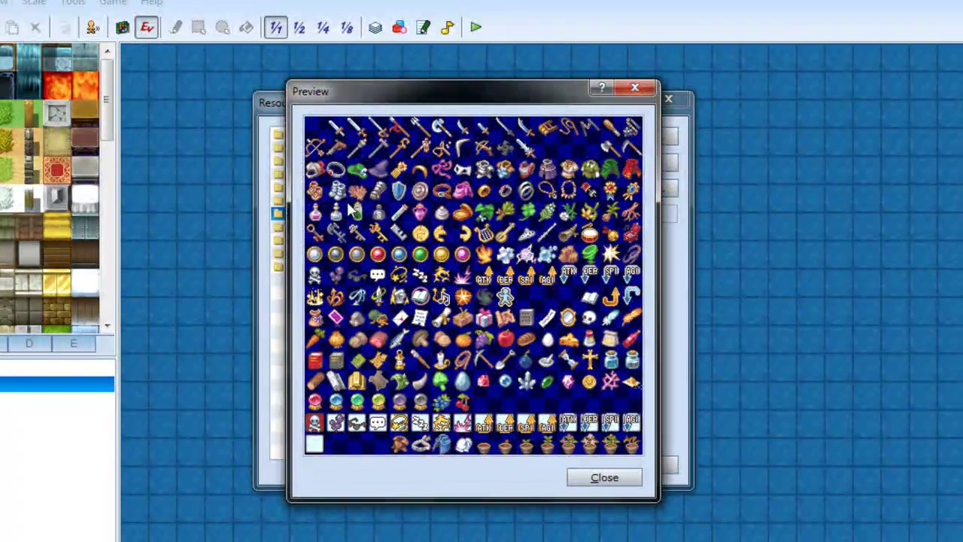
click(595, 480)
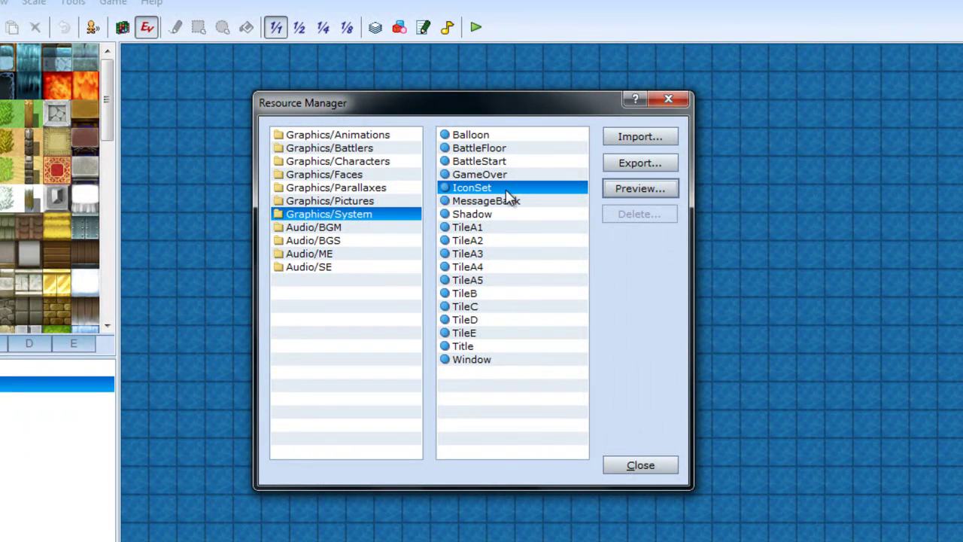